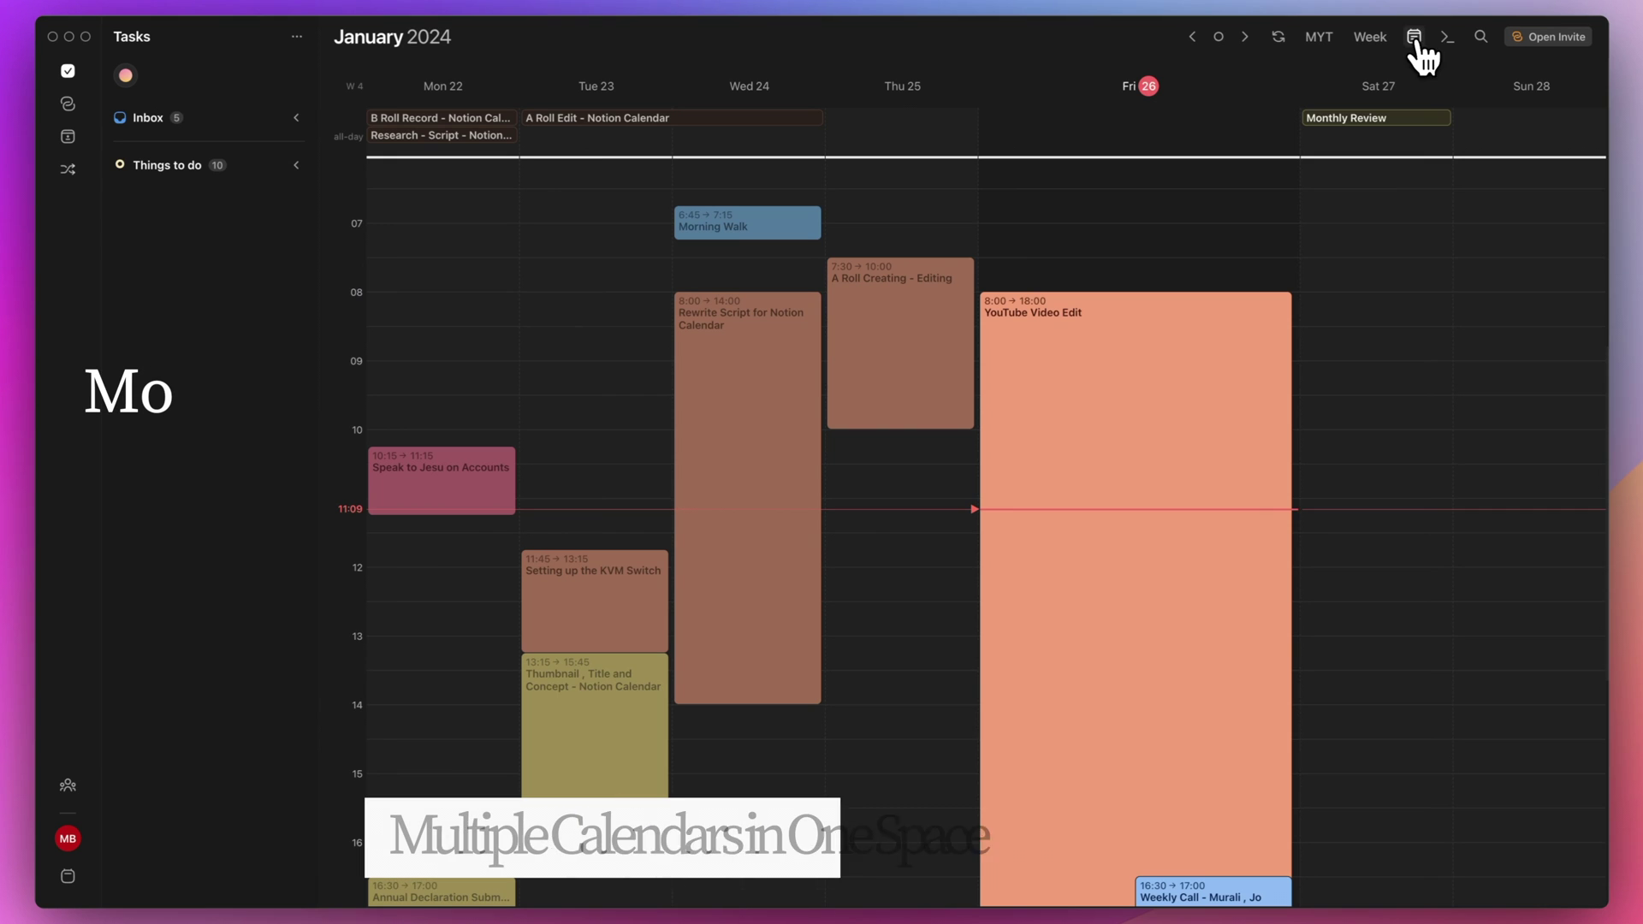
click(1414, 52)
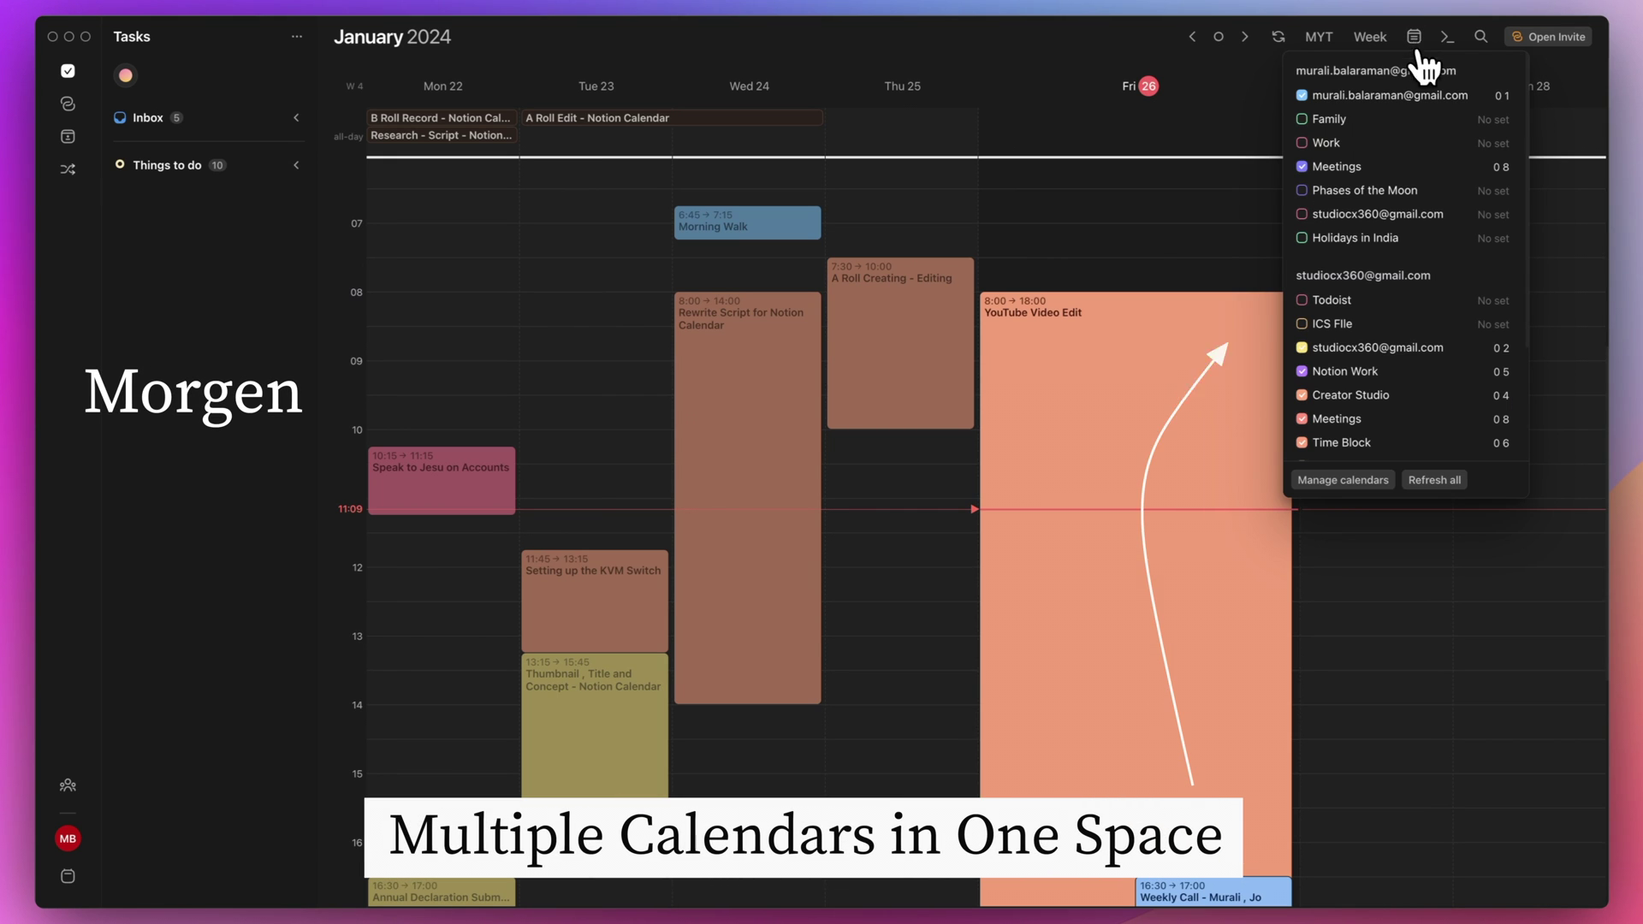
scroll(1407, 171, down, 4)
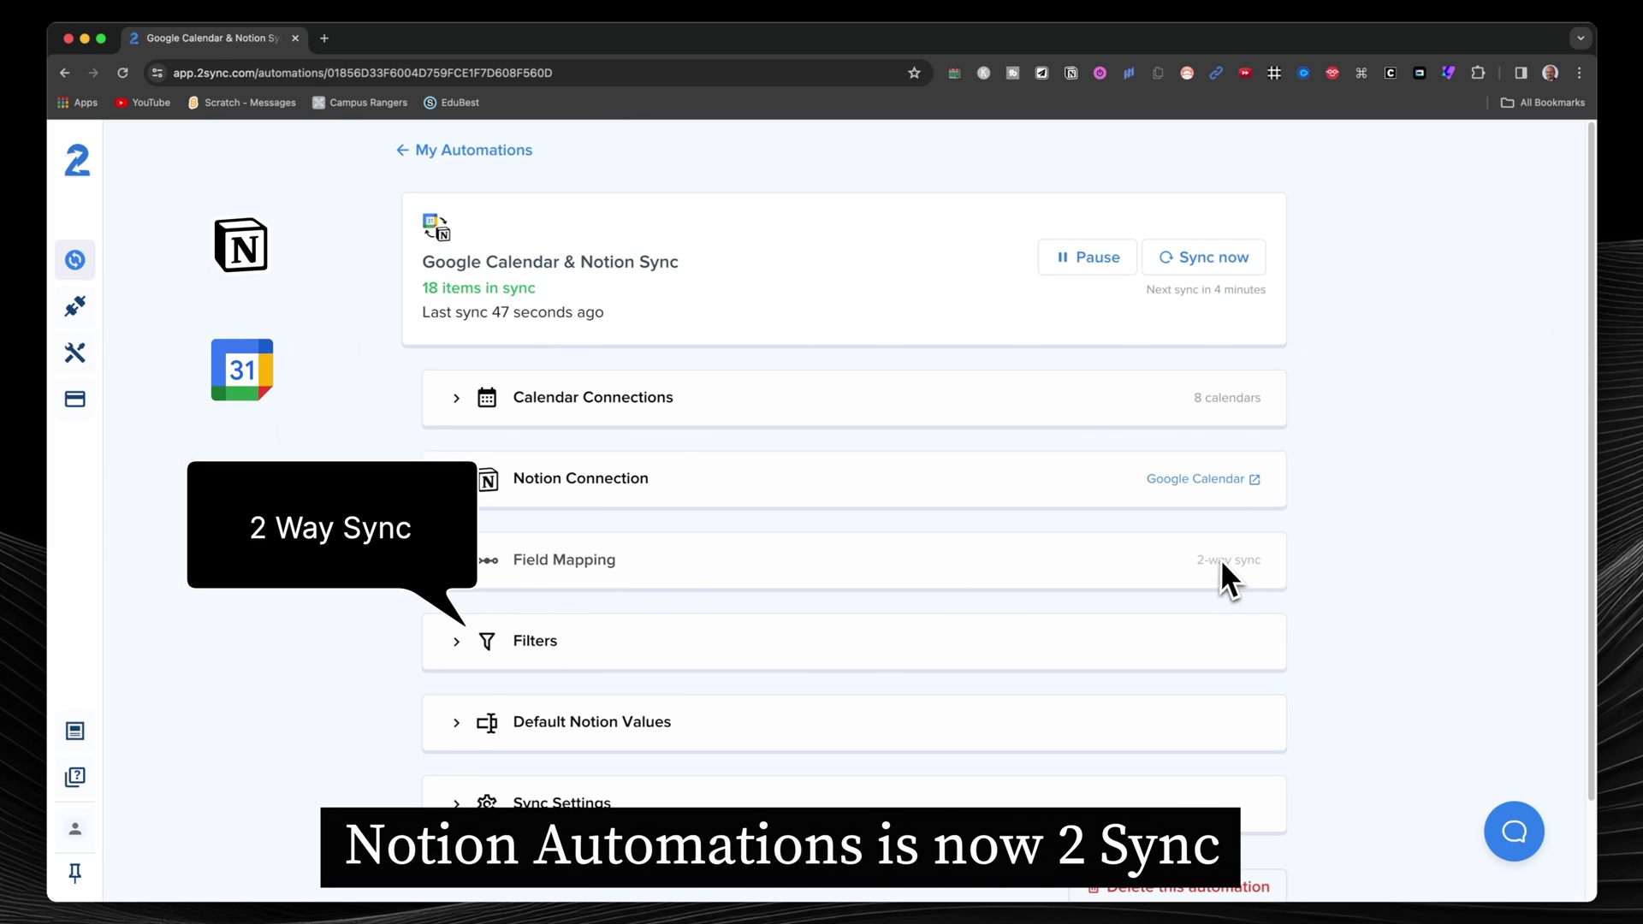
Expand Field Mapping on the Google Calendar & Notion Sync automation and scroll through its two-way fields.
click(1199, 566)
scroll(1018, 578, down, 4)
scroll(983, 580, down, 10)
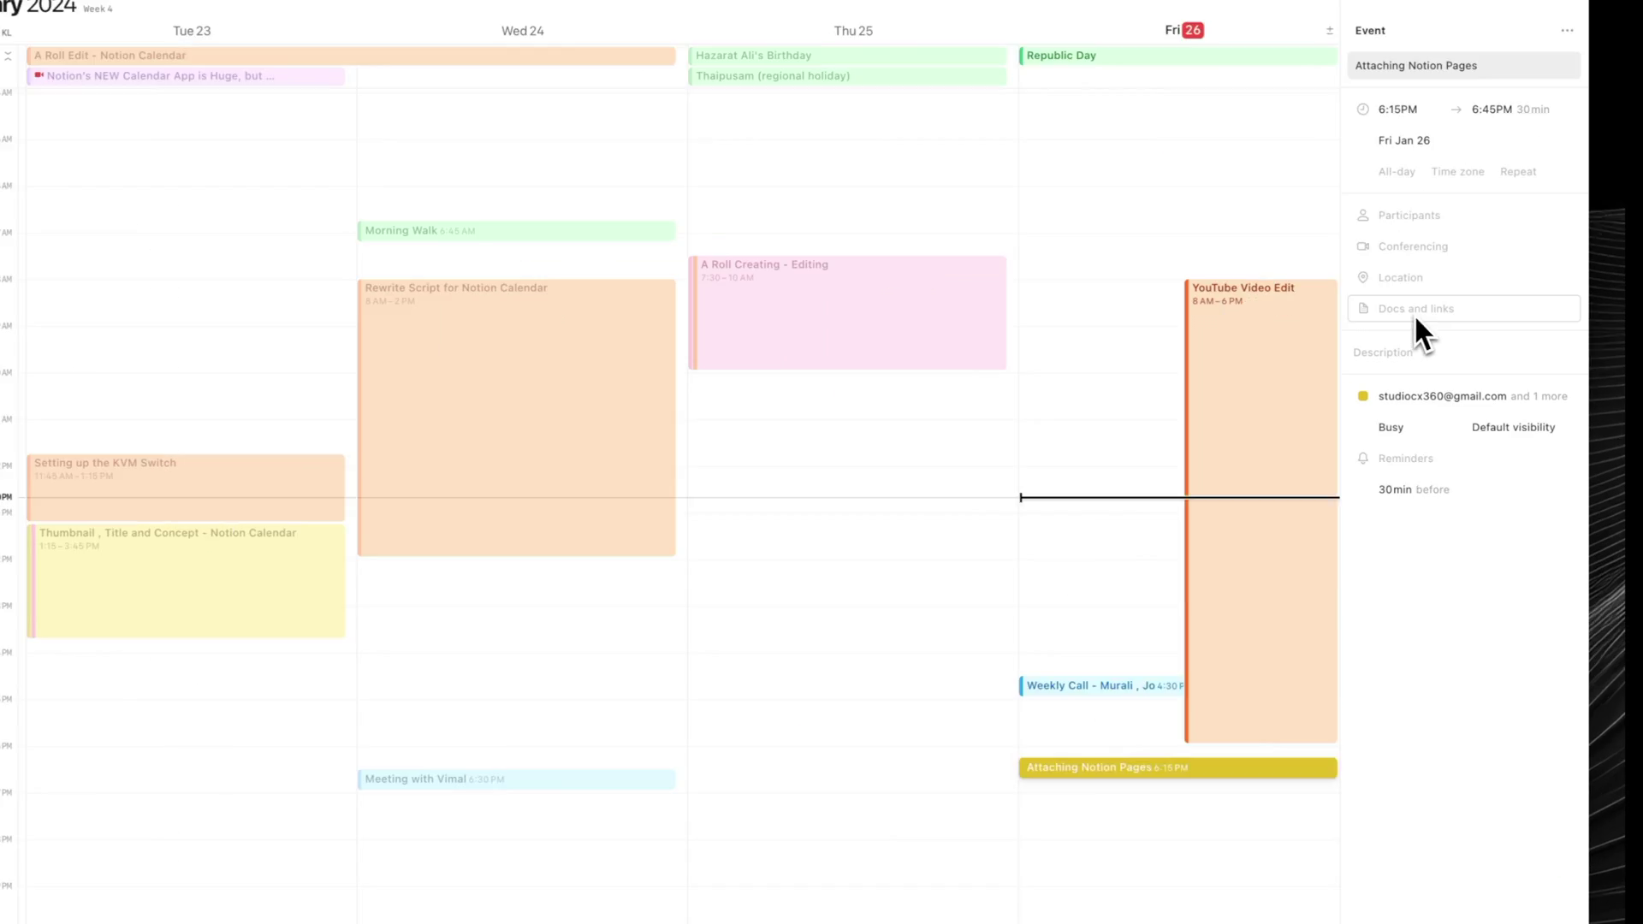
Select the all-day video event and open its linked page in the YT Project Tracker 2024 database.
click(1454, 313)
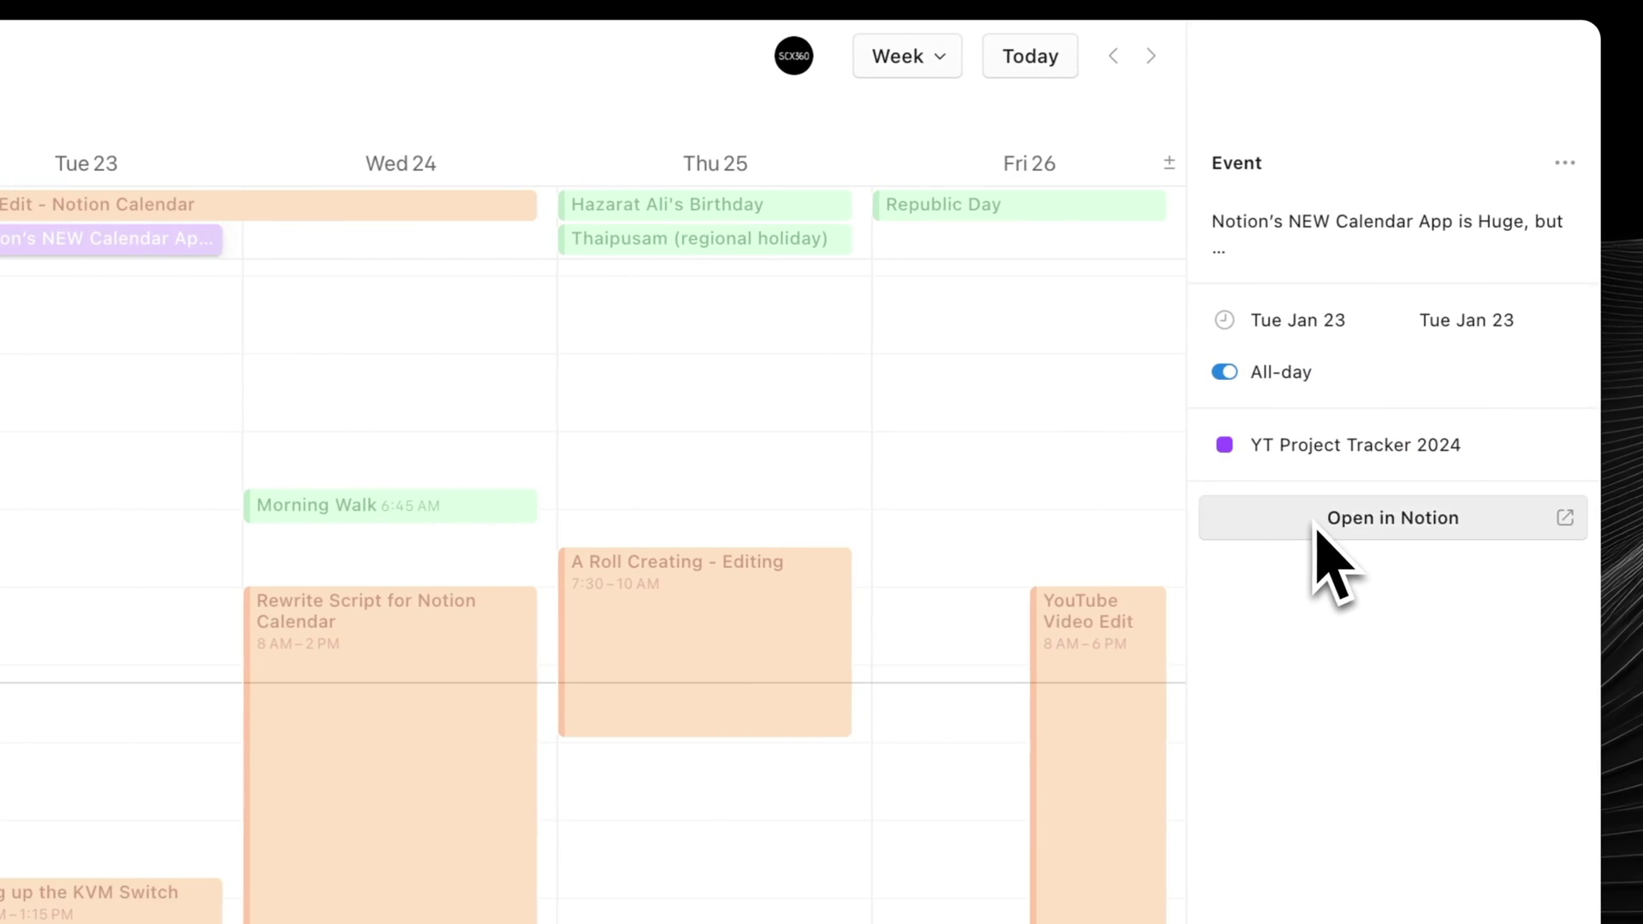
click(1315, 528)
scroll(821, 514, down, 5)
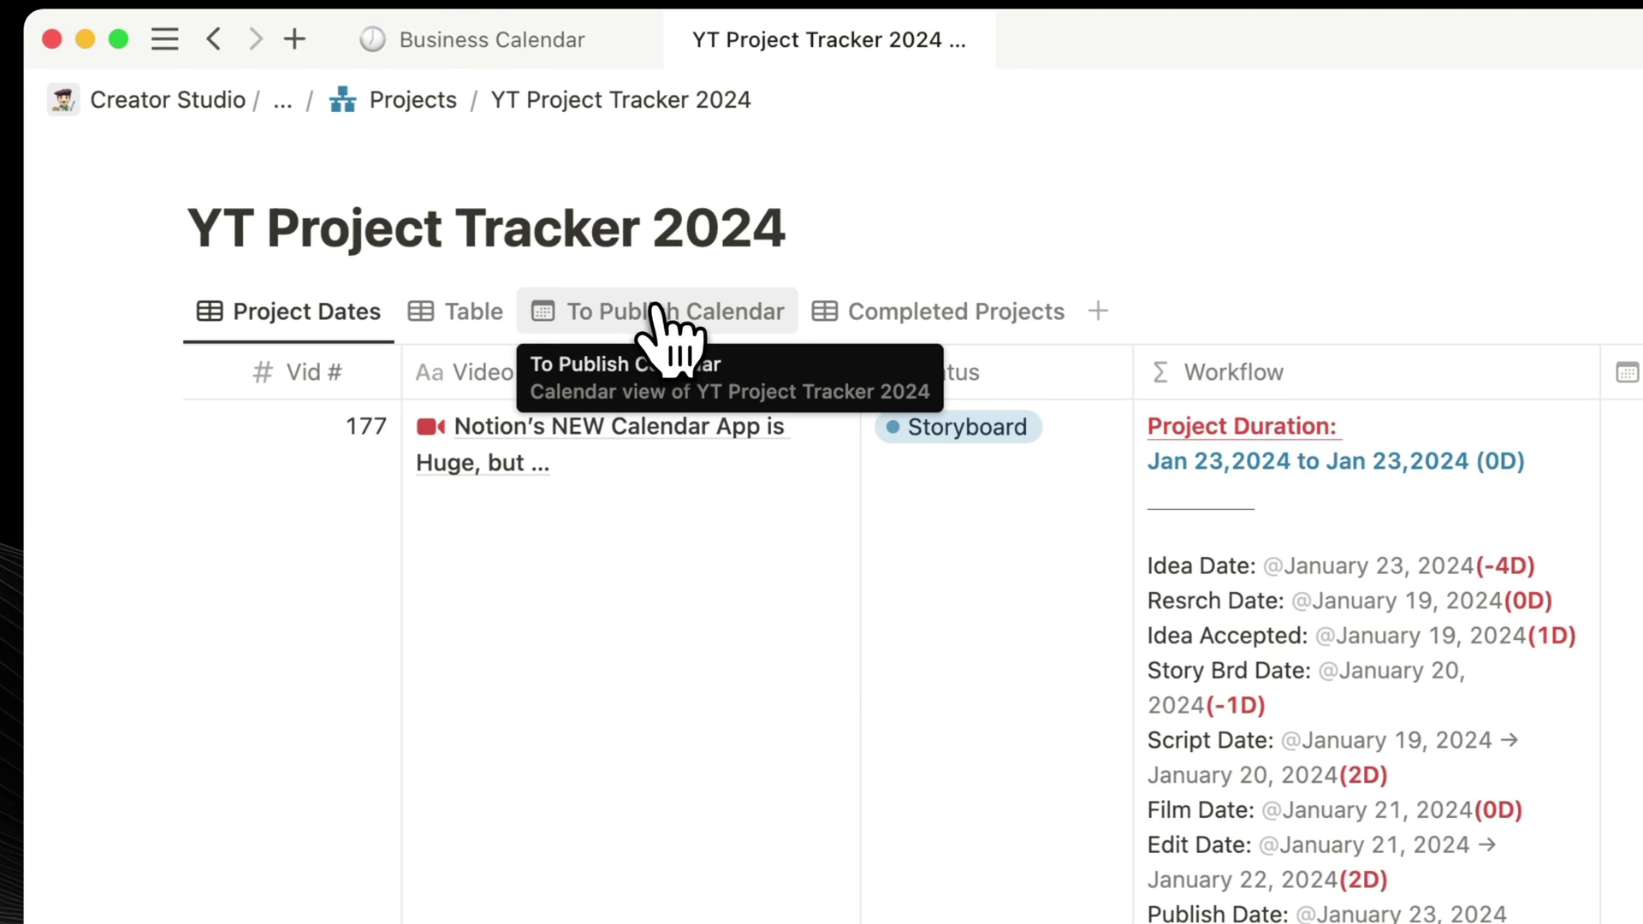
Open the tracker's To Publish Calendar view, then toggle YT Project Tracker 2024 events hidden and shown.
click(663, 312)
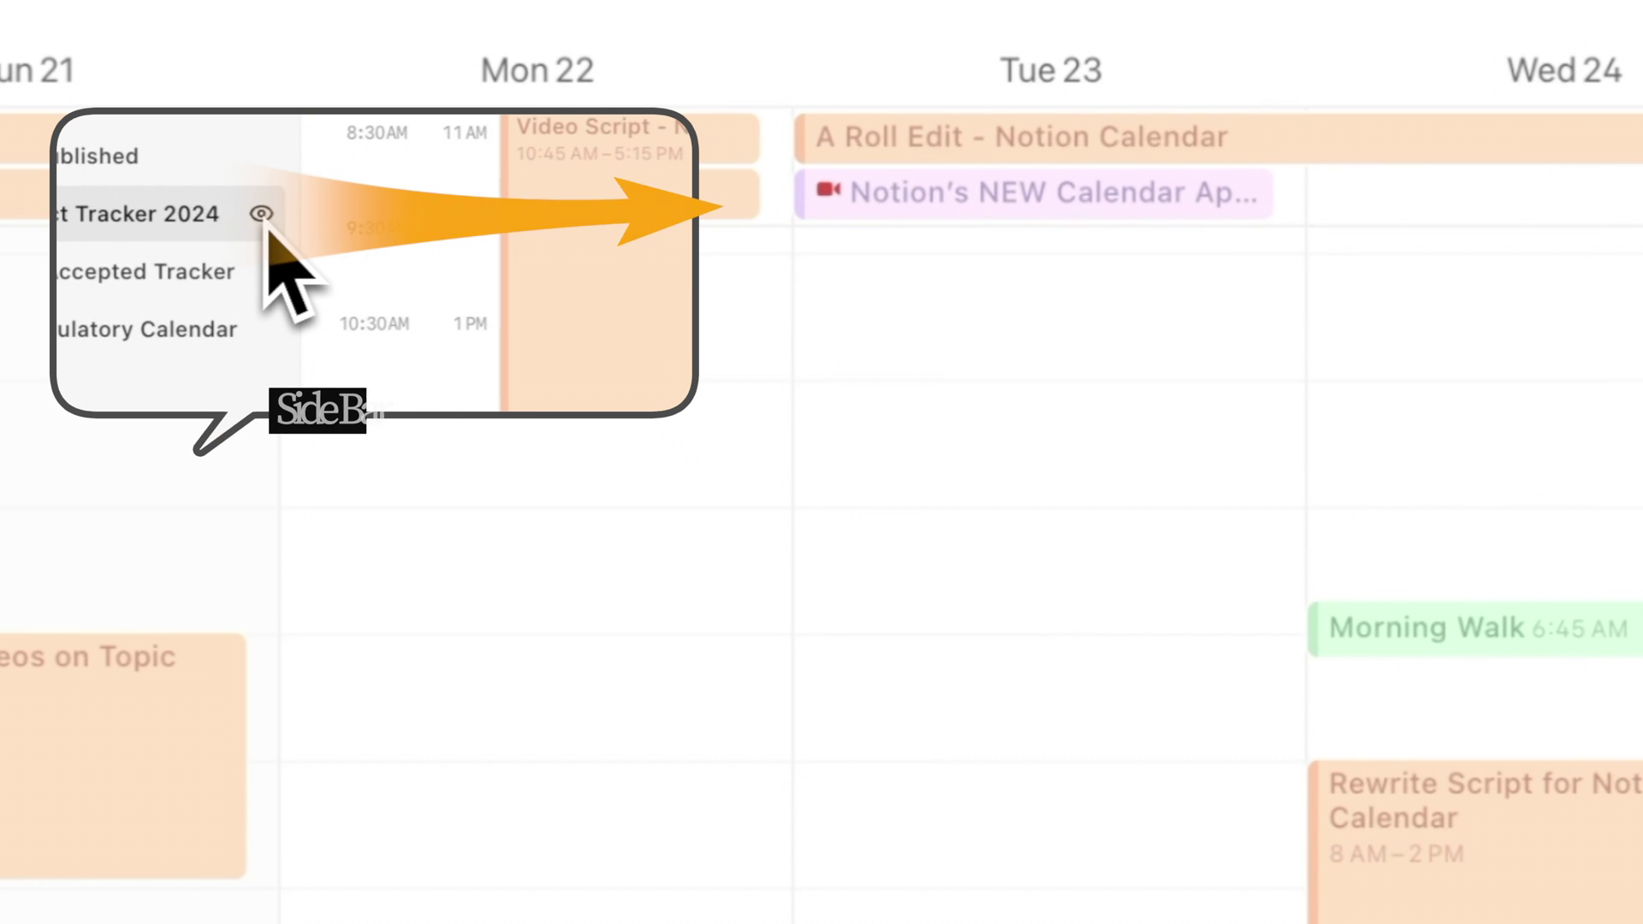
click(261, 213)
click(261, 213)
click(261, 213)
click(261, 213)
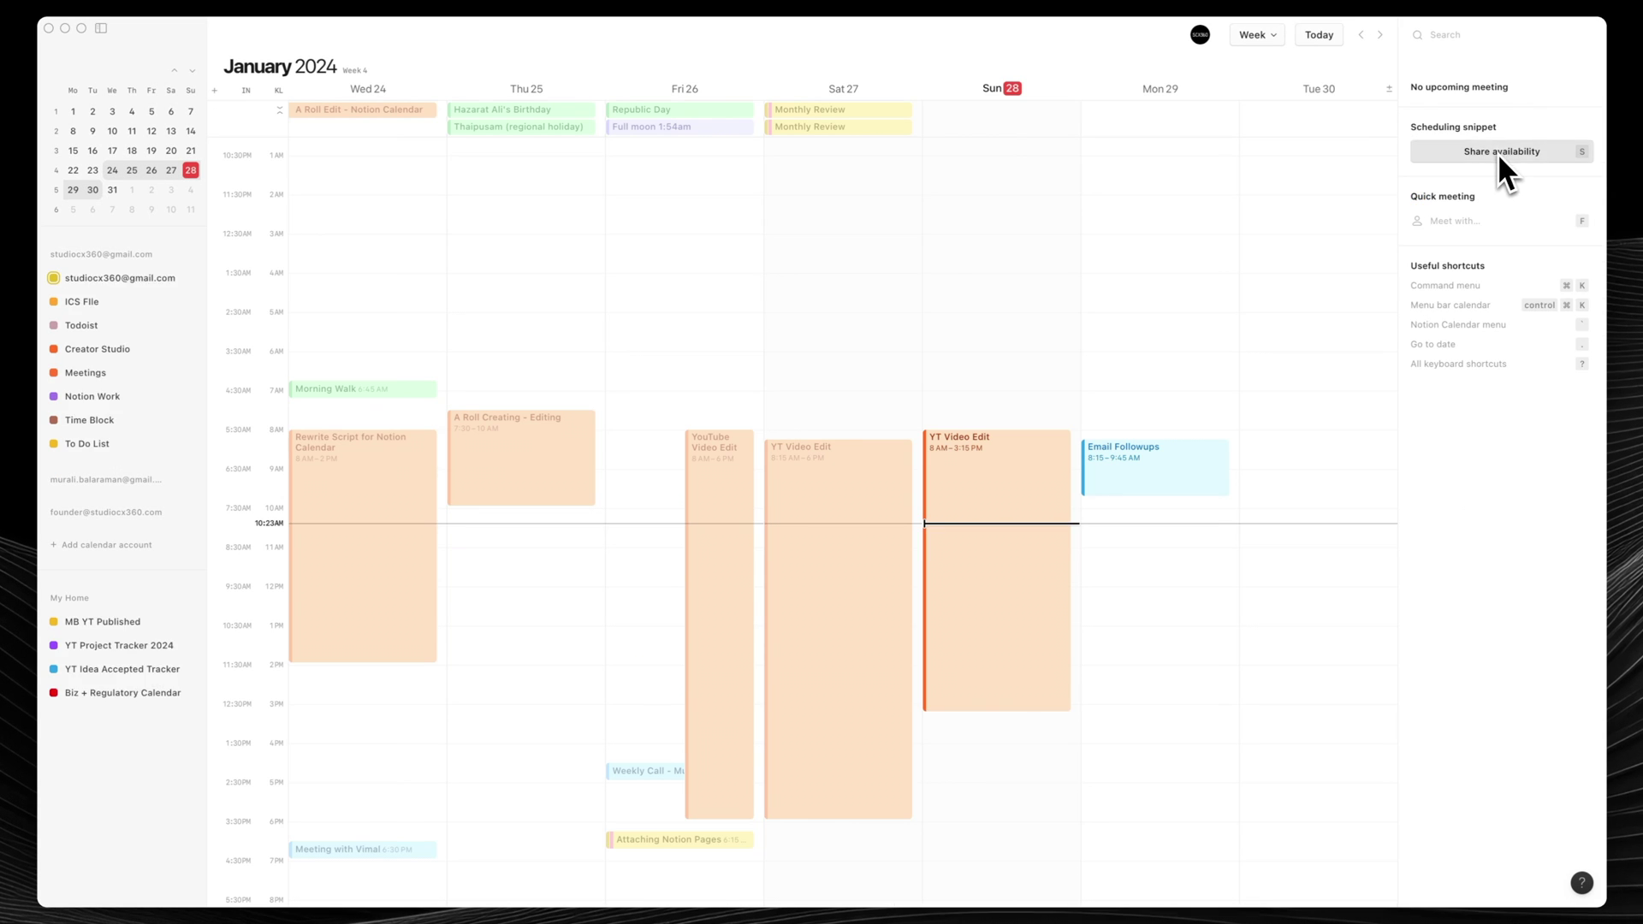
Share availability for Sunday until 5:30 PM and Monday 10:30–11:45 AM, and create the link.
click(1497, 152)
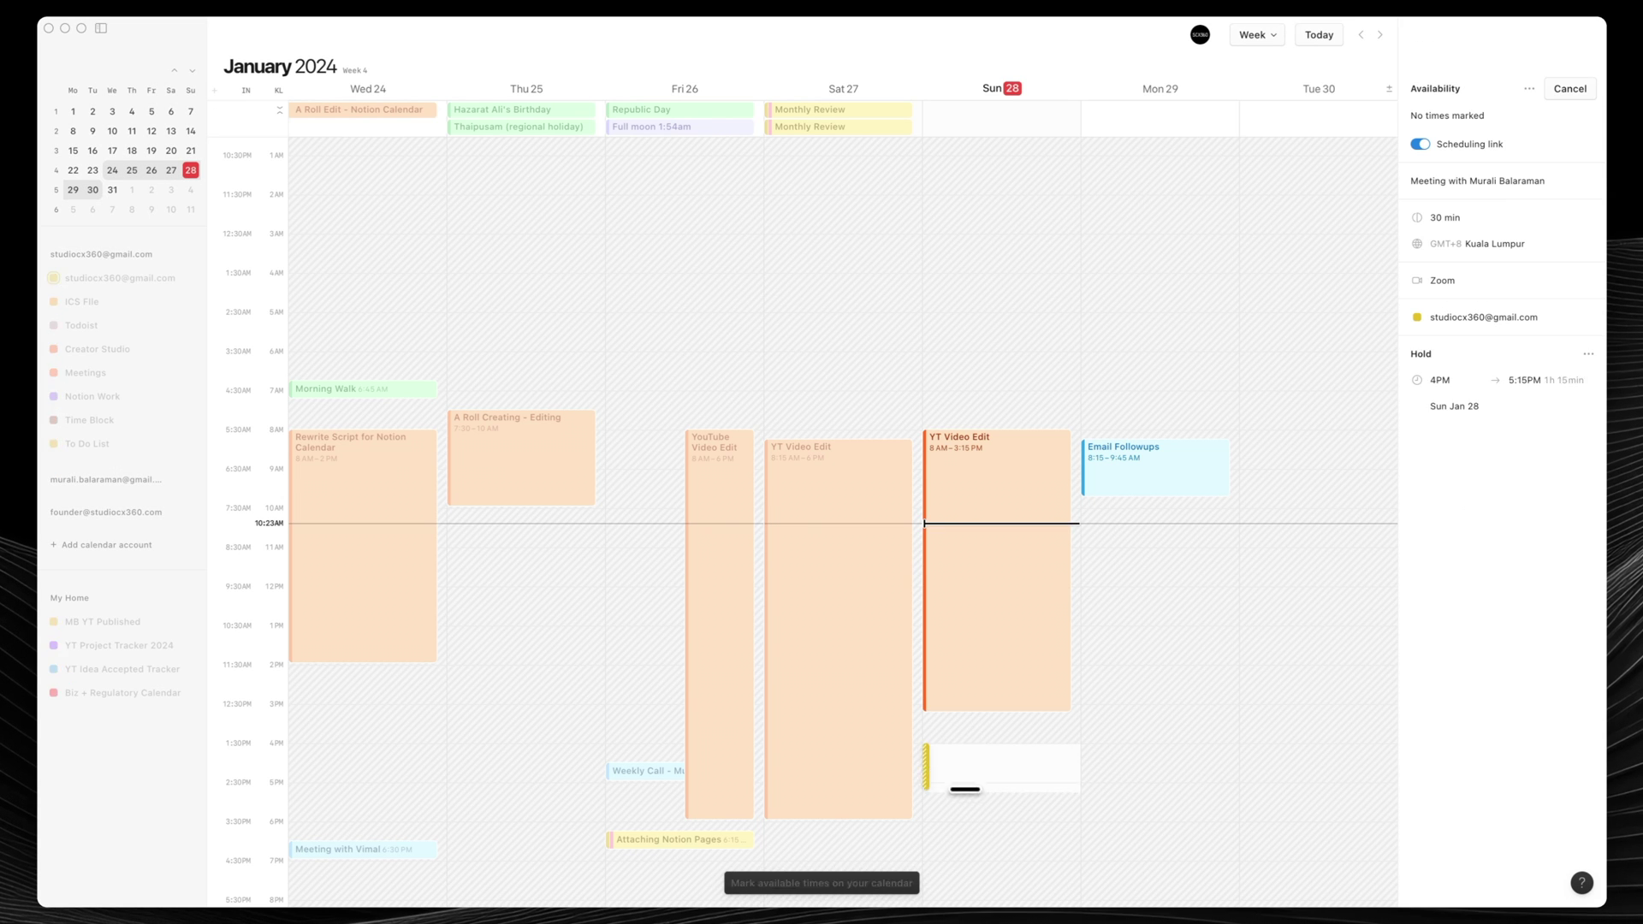
drag(965, 796, 965, 806)
drag(1128, 528, 1132, 569)
click(1570, 88)
Open the scheduling link's booking page in Chrome, then bring up time-zone travel with Z.
click(1454, 201)
click(1456, 194)
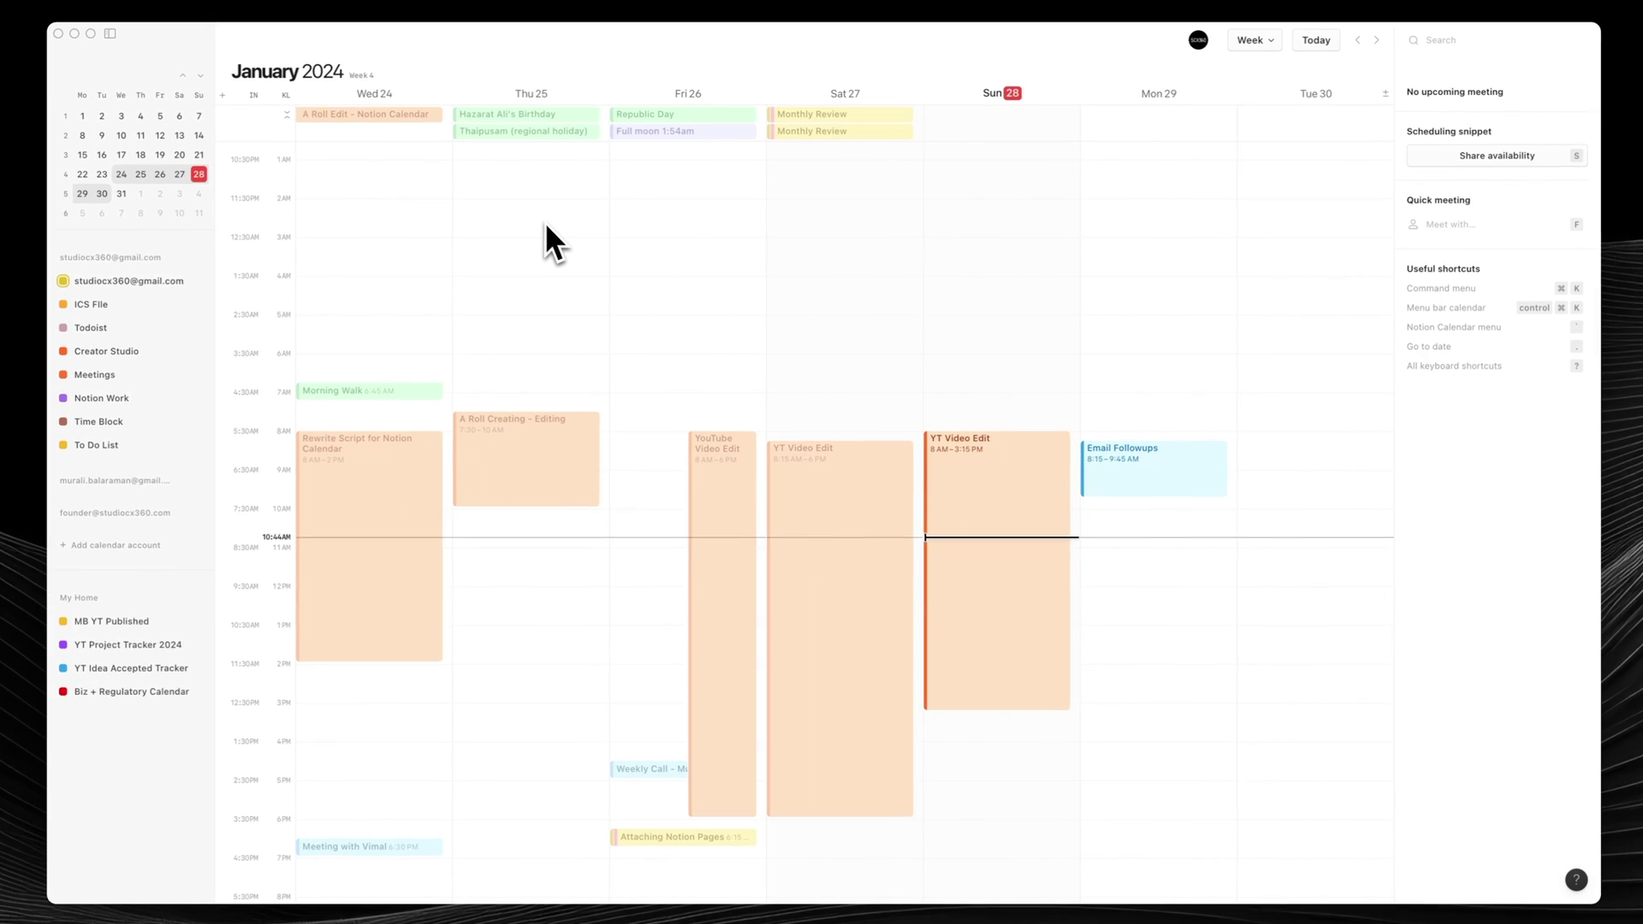
key(z)
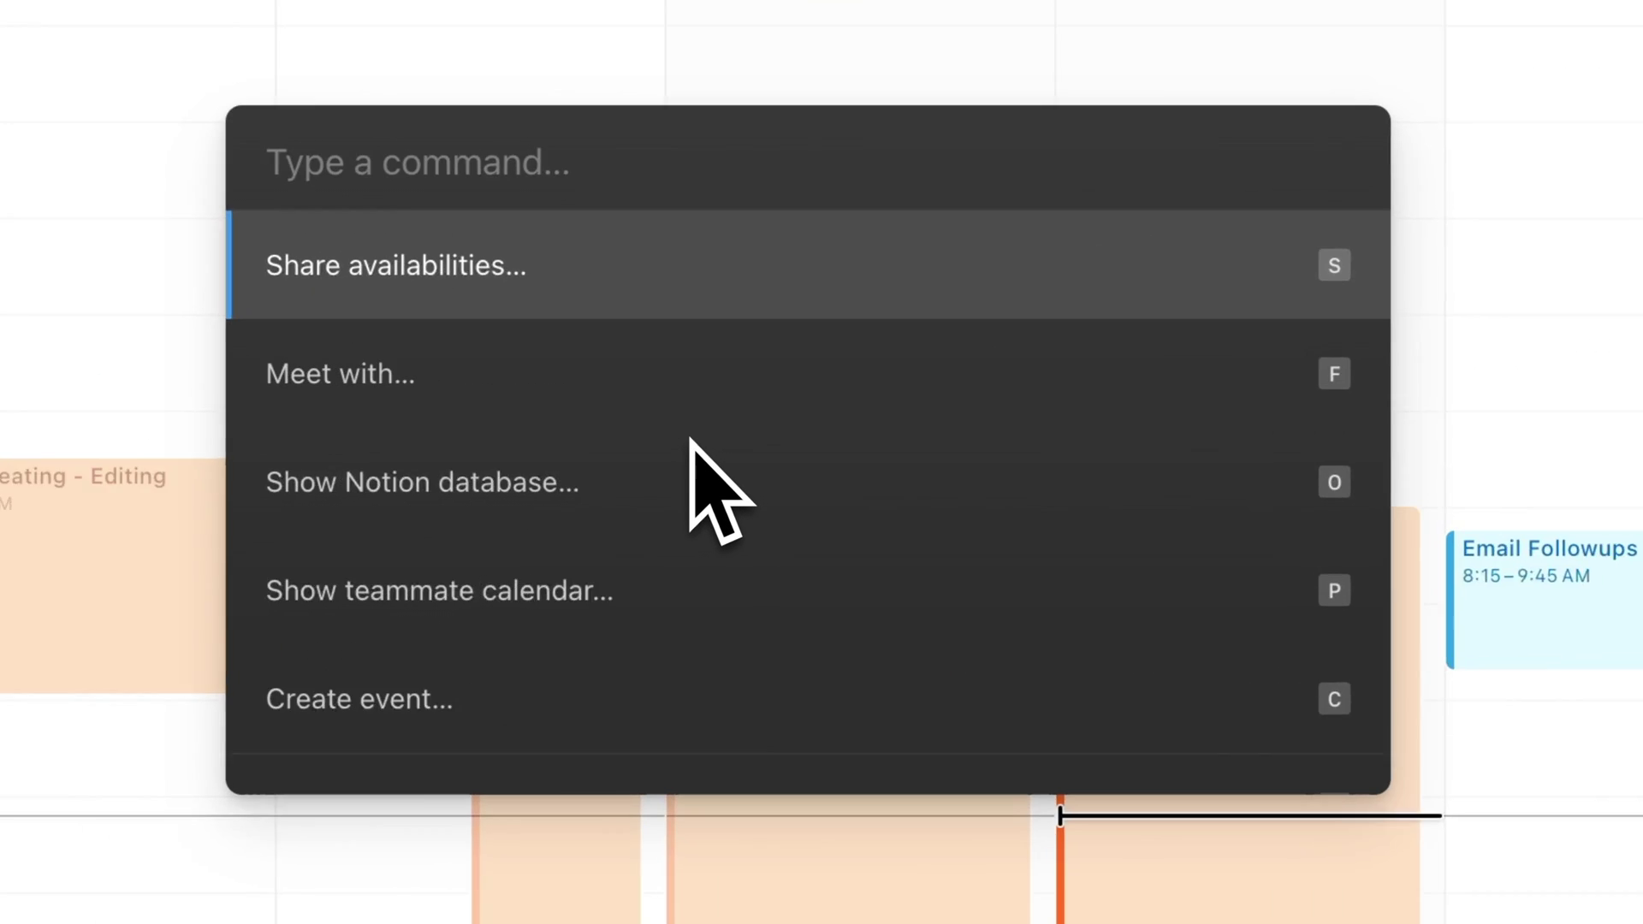
scroll(773, 406, down, 3)
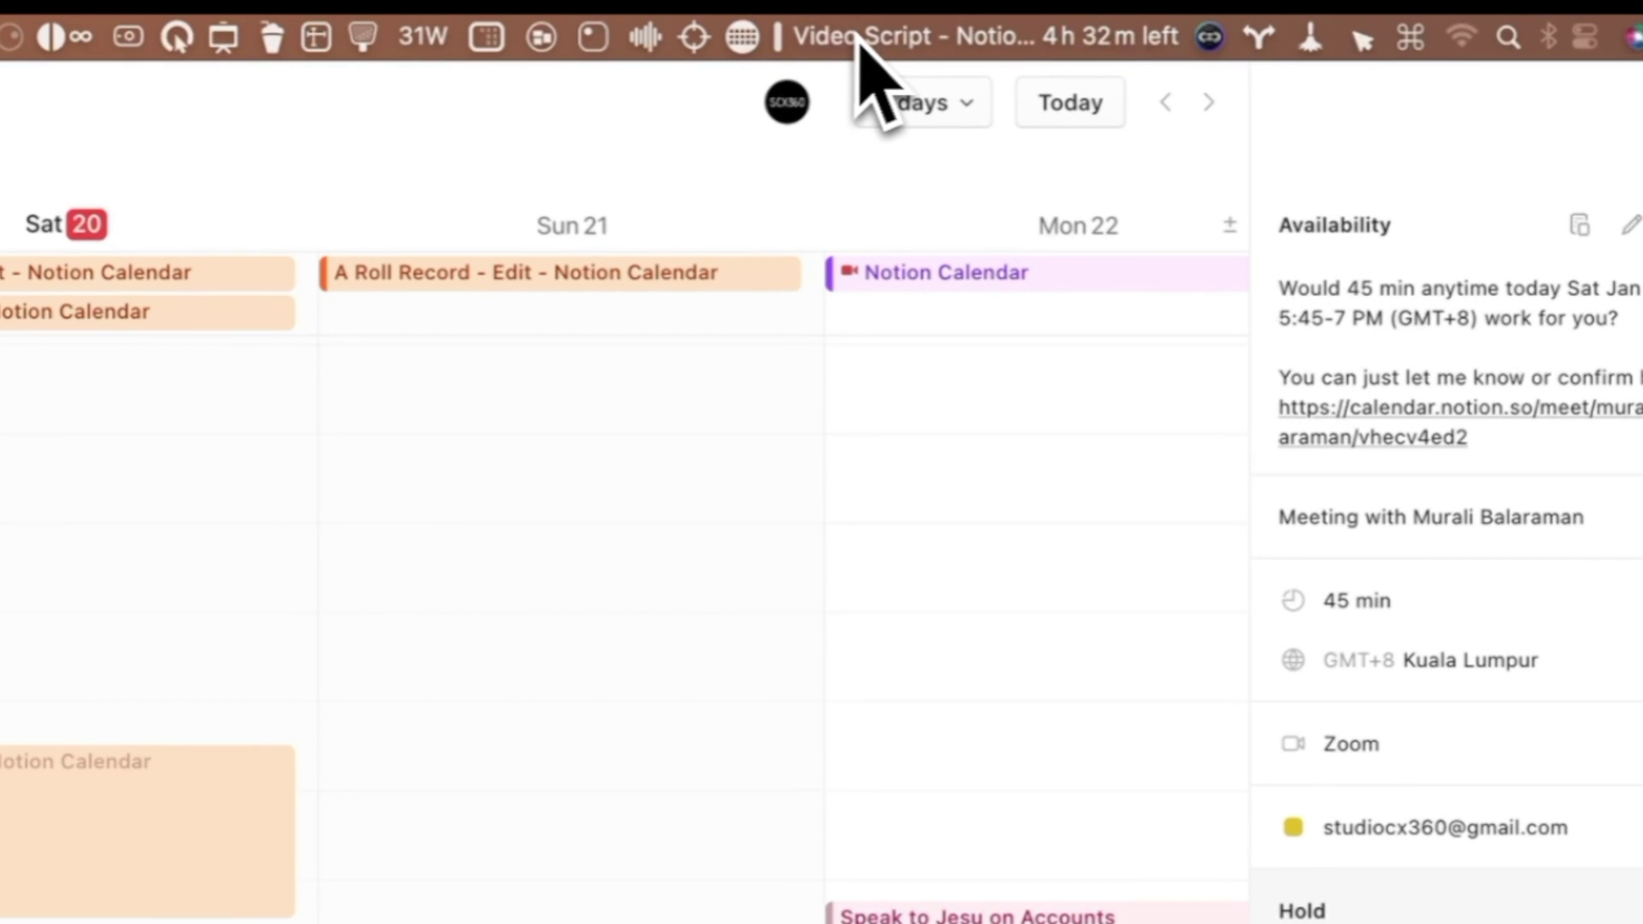
Show upcoming events from the menu bar, then choose Number of days > Other… for a custom count.
click(859, 40)
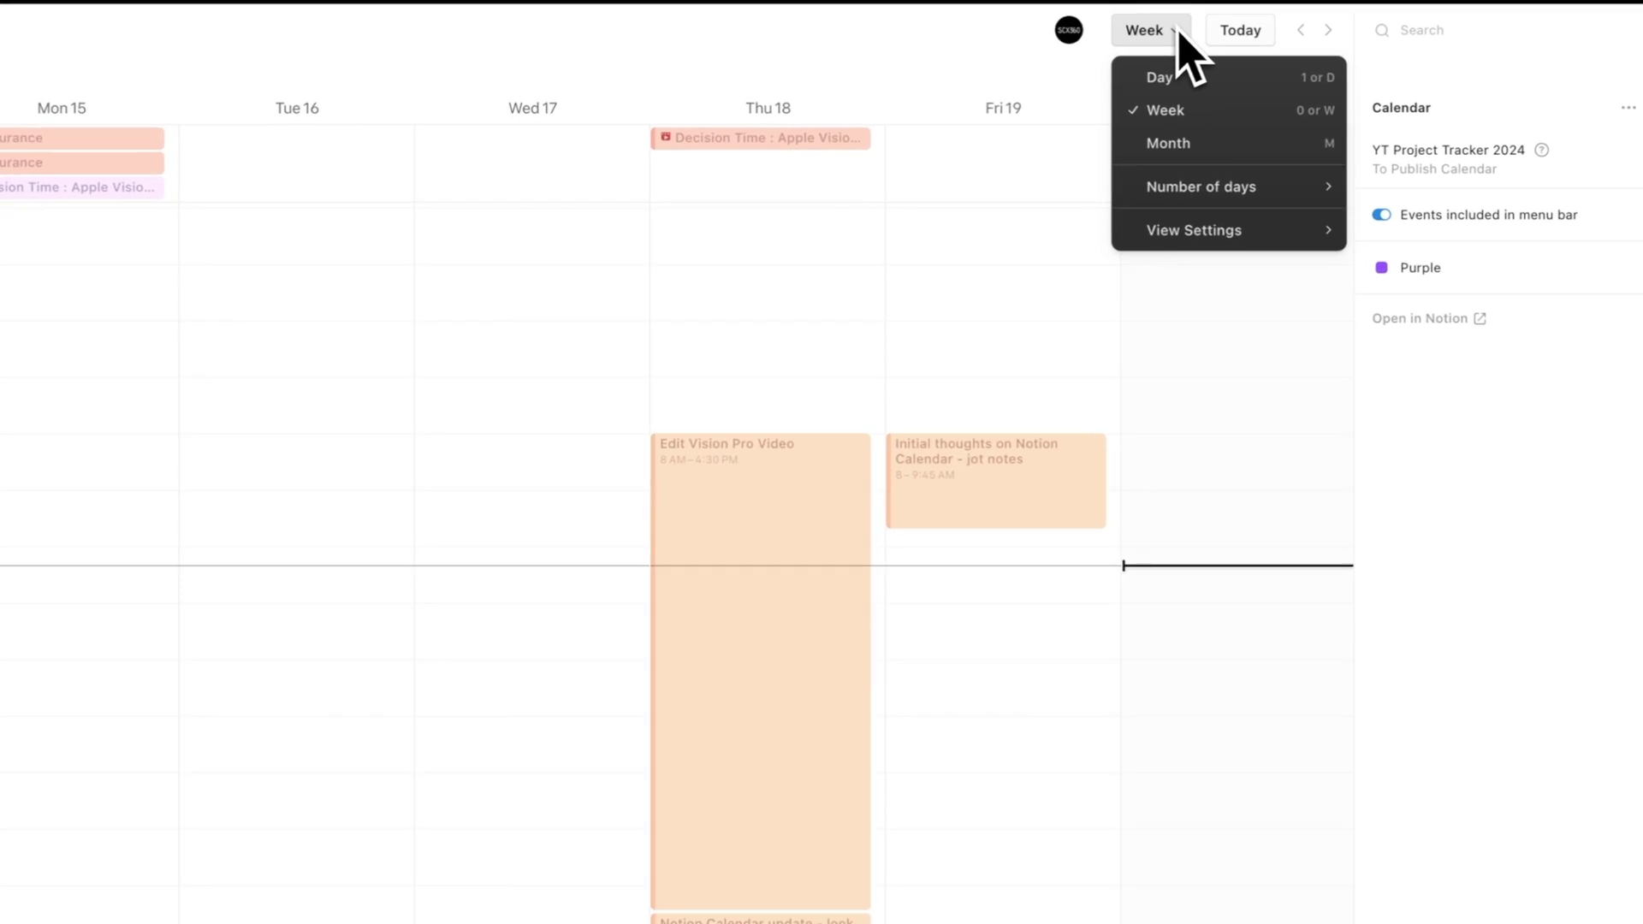
mouse_move(1237, 189)
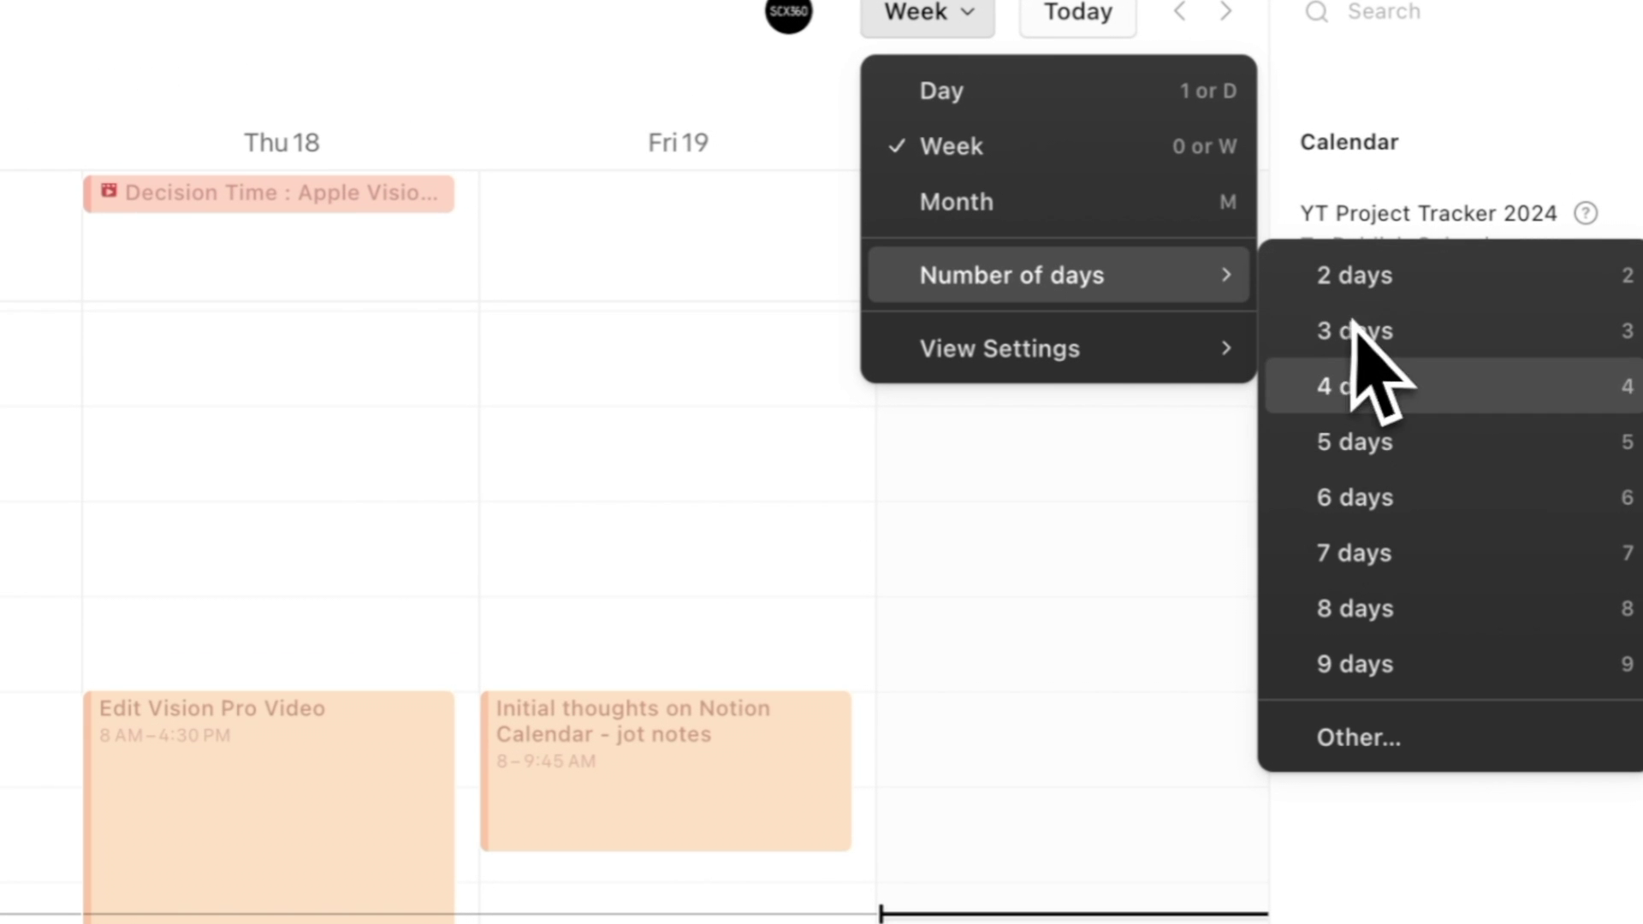
click(1404, 743)
scroll(833, 590, down, 3)
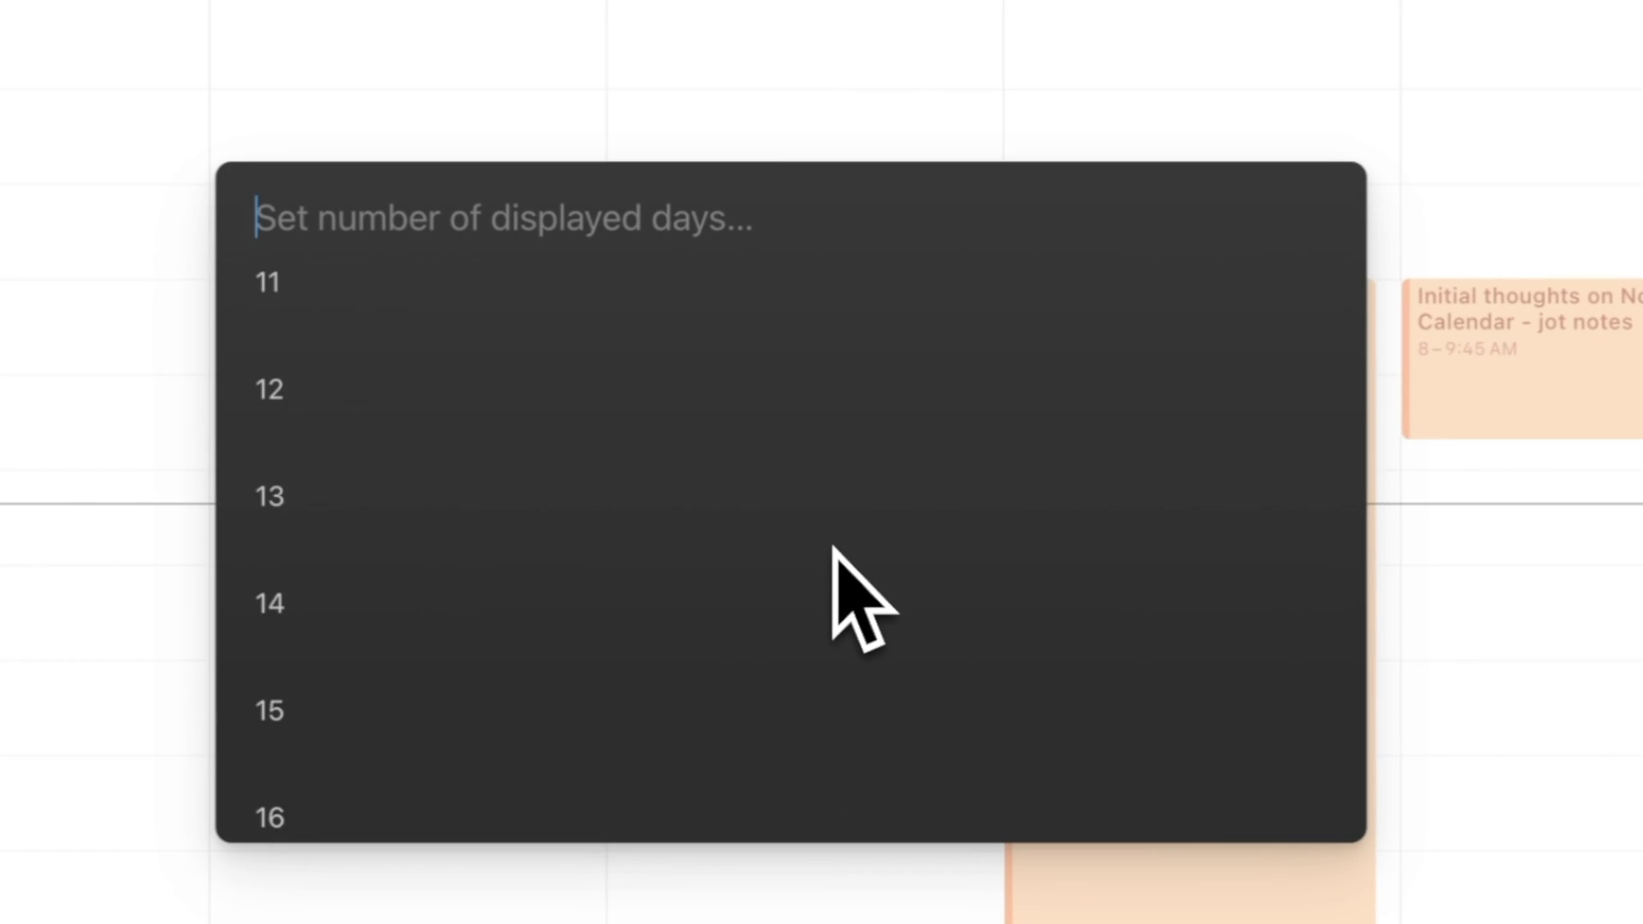
scroll(833, 590, down, 3)
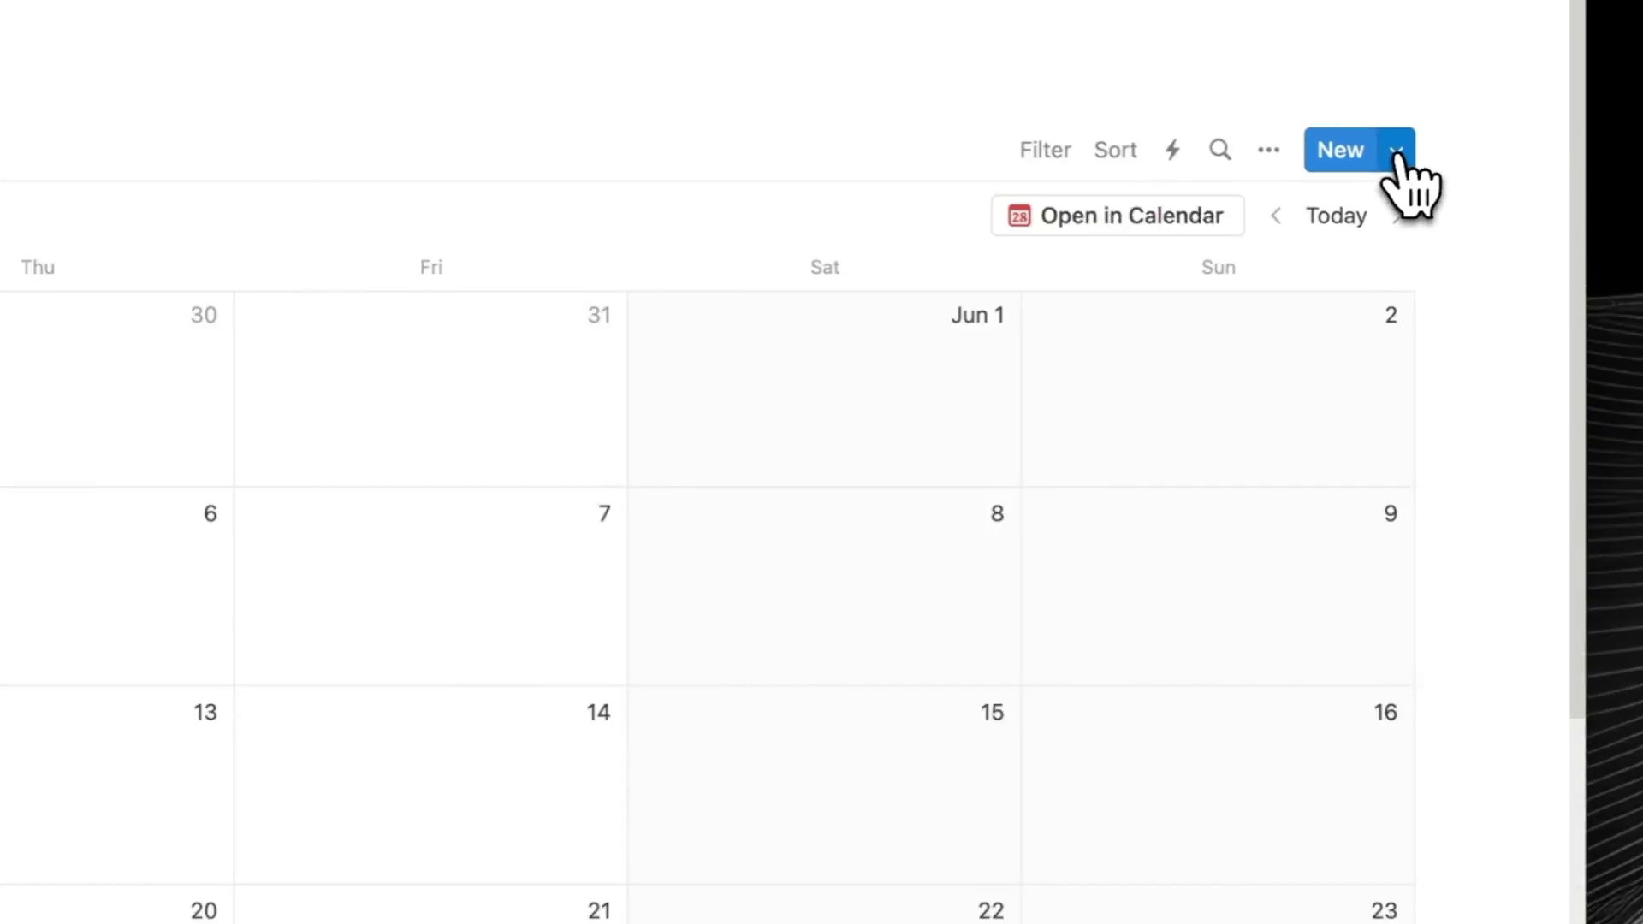
Set the Biz + Regulatory Calendar's Recurring Event template to repeat every week.
click(1501, 166)
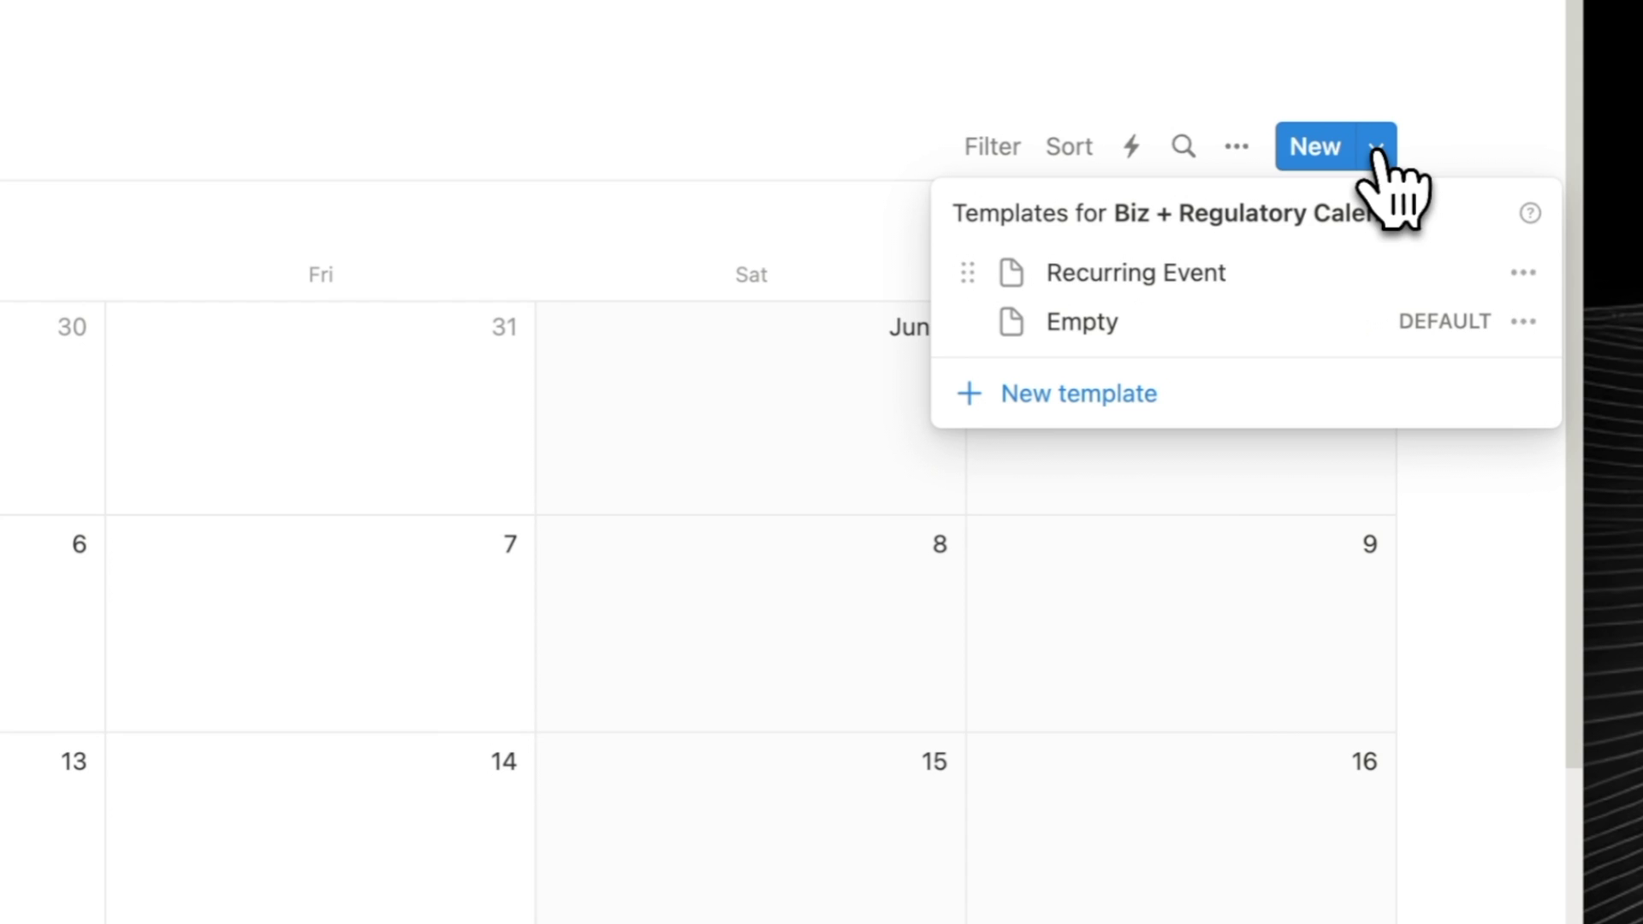
click(1522, 274)
click(1450, 179)
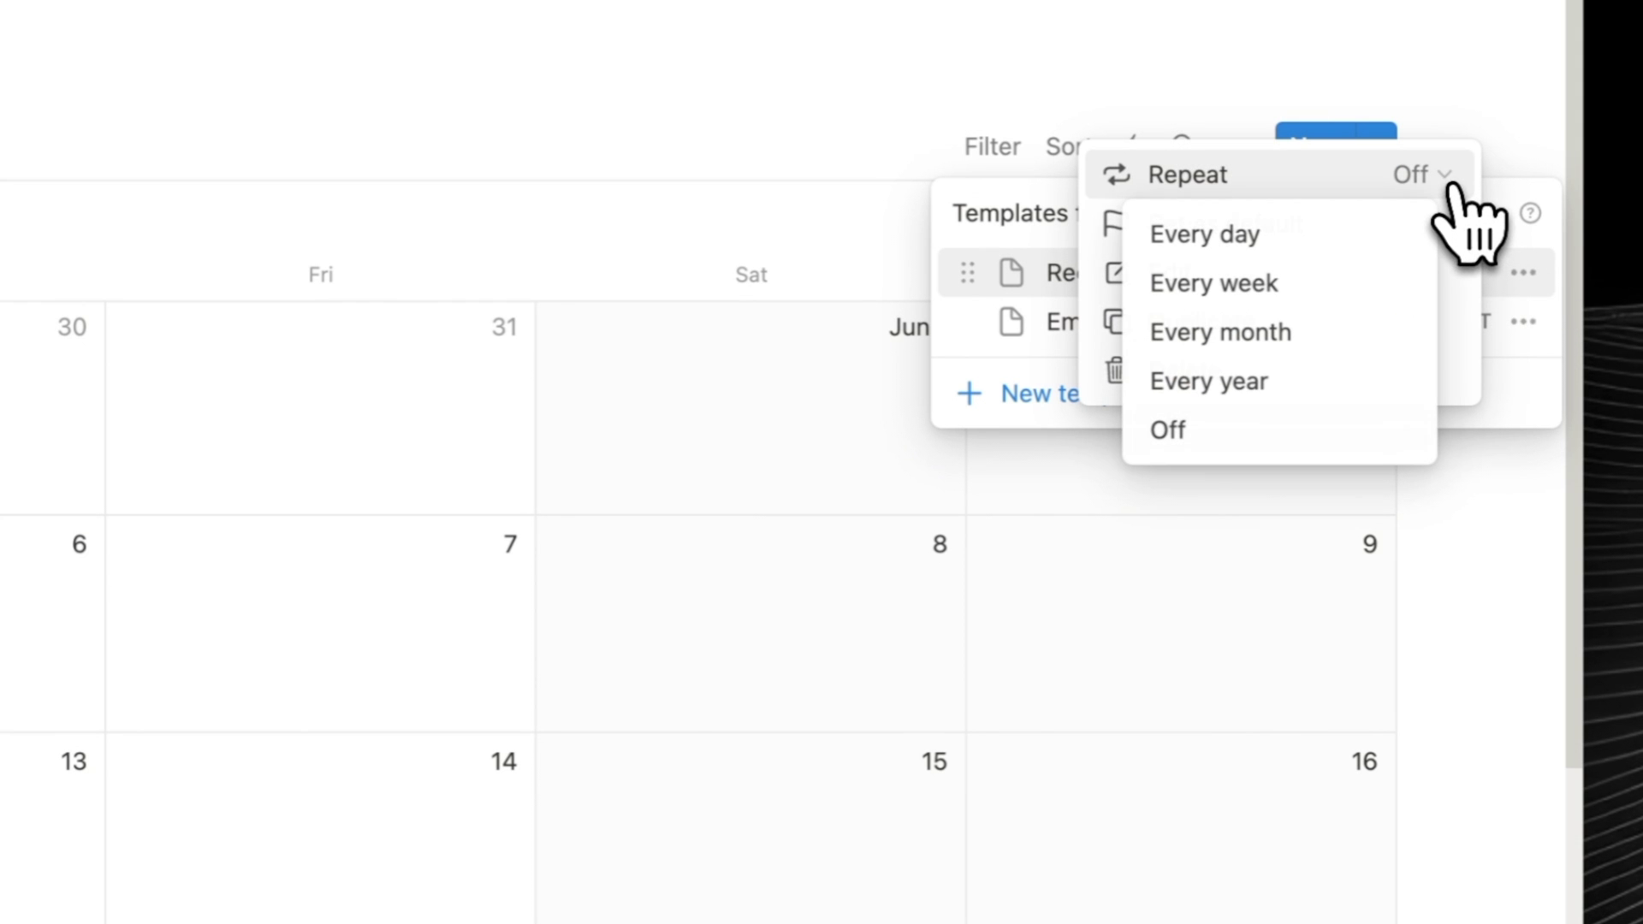
click(1339, 290)
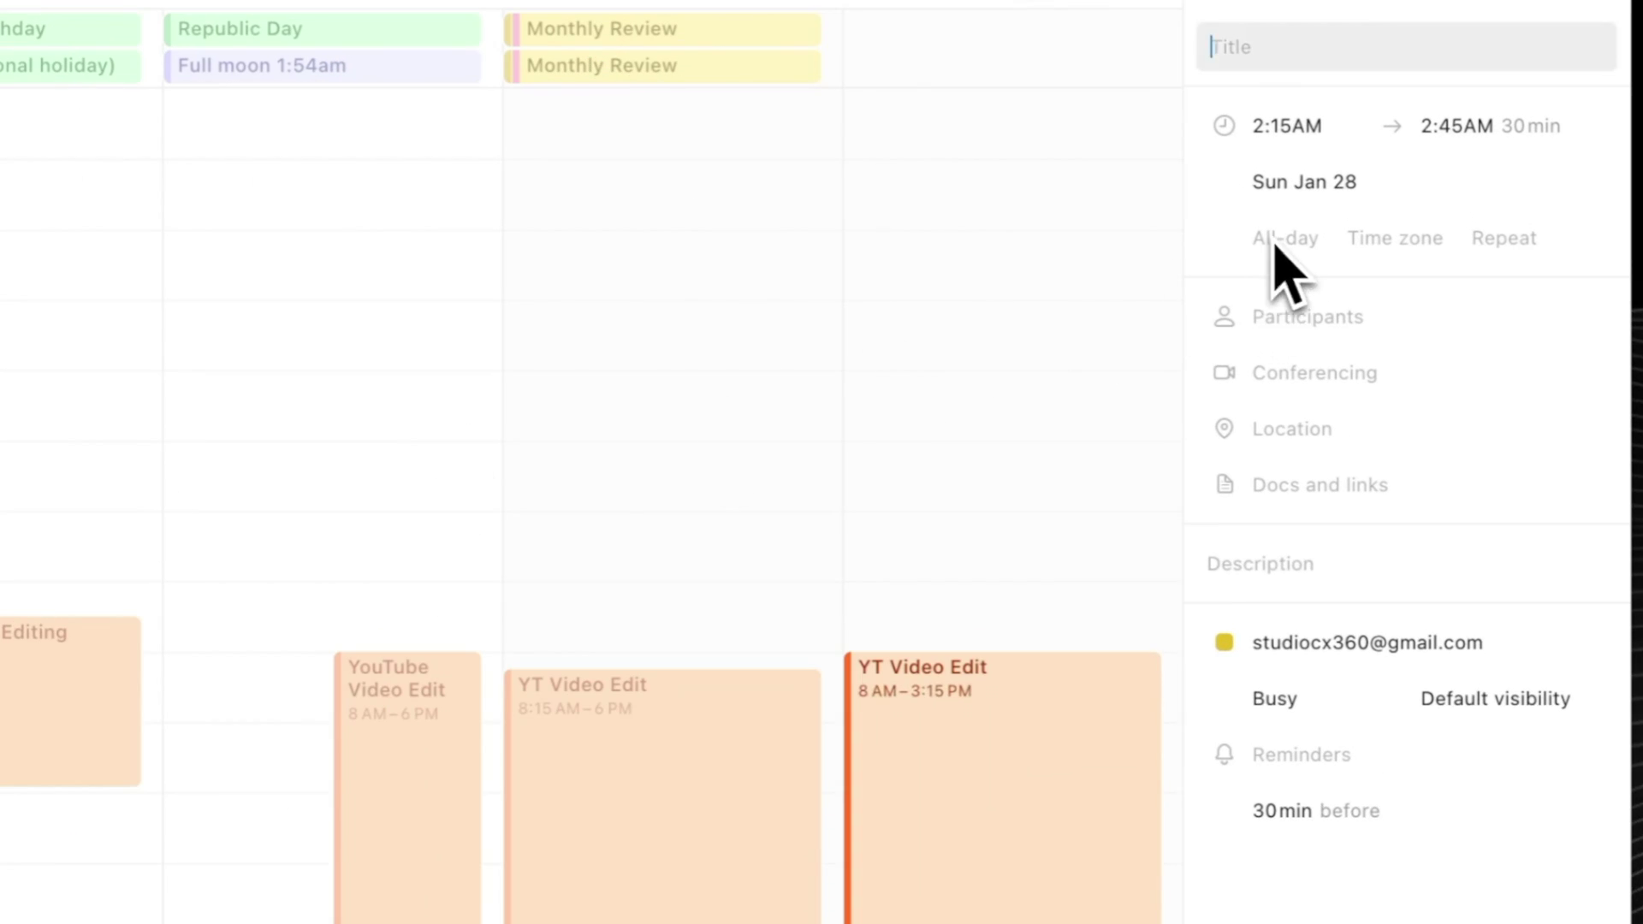
Open the Sun Jan 28 event's Repeat options and choose Custom… for a weekly schedule.
click(1524, 239)
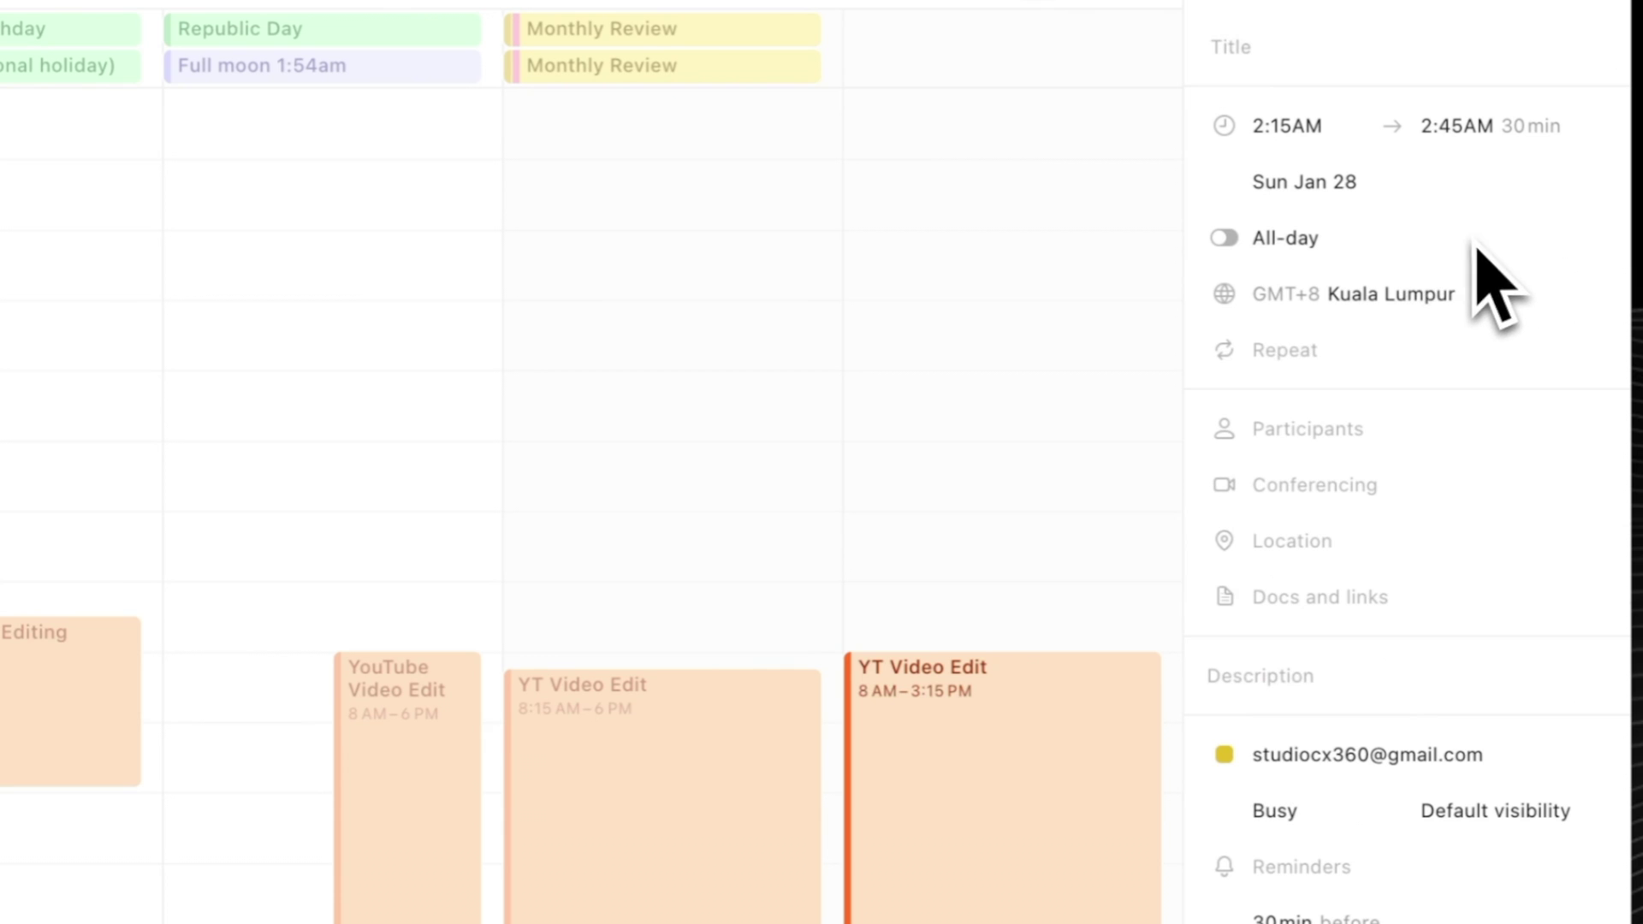
click(1356, 350)
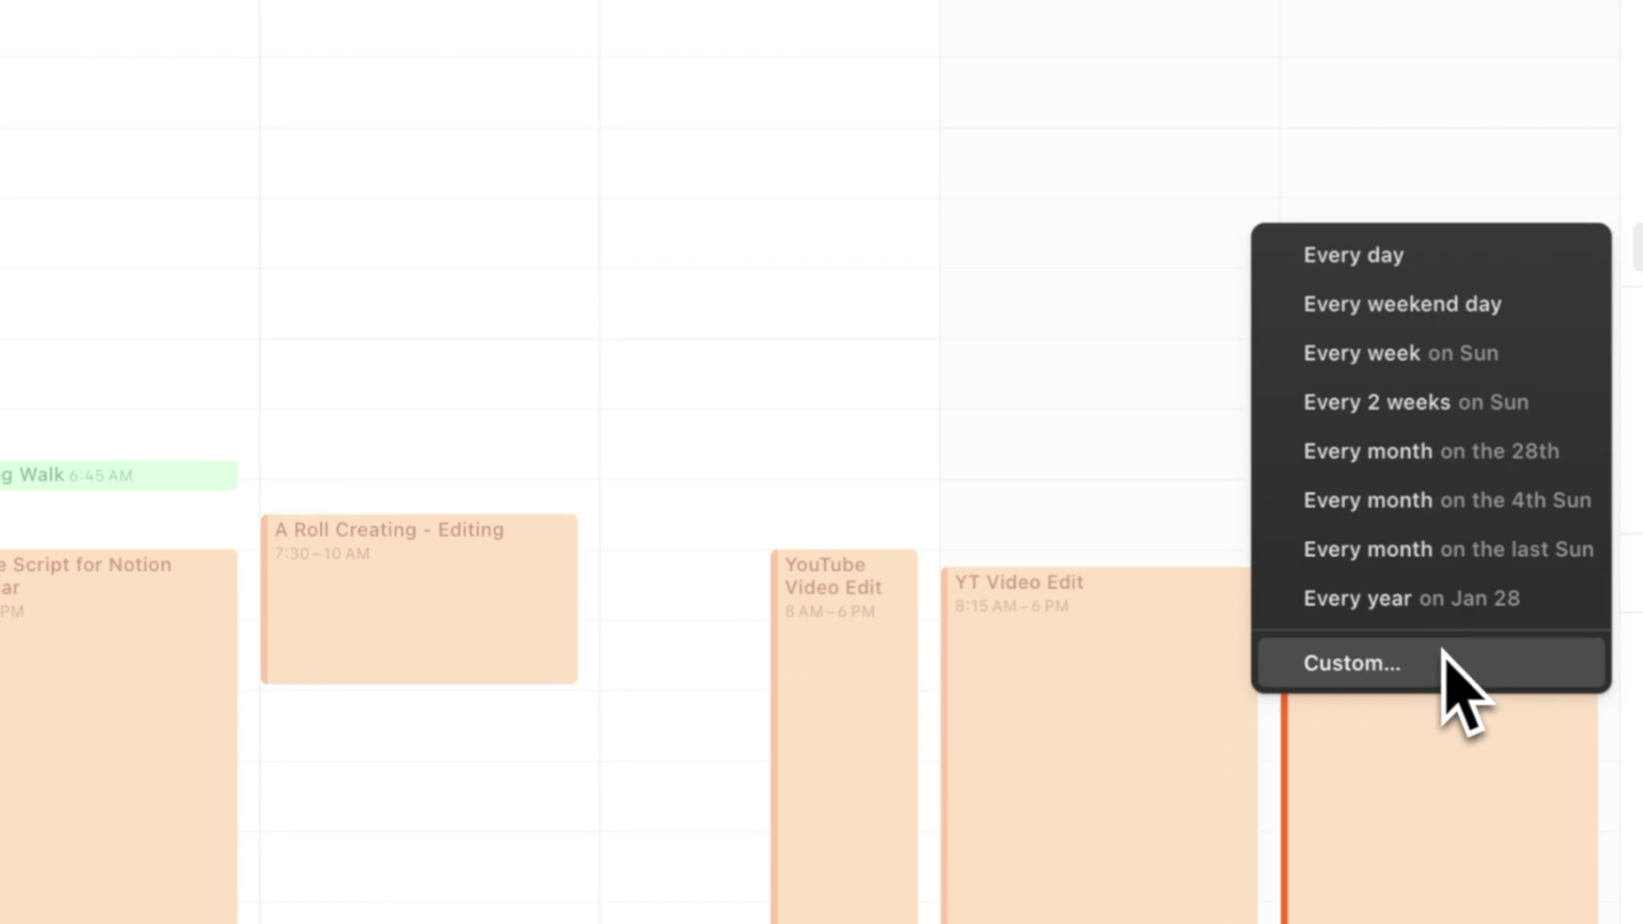
click(1009, 763)
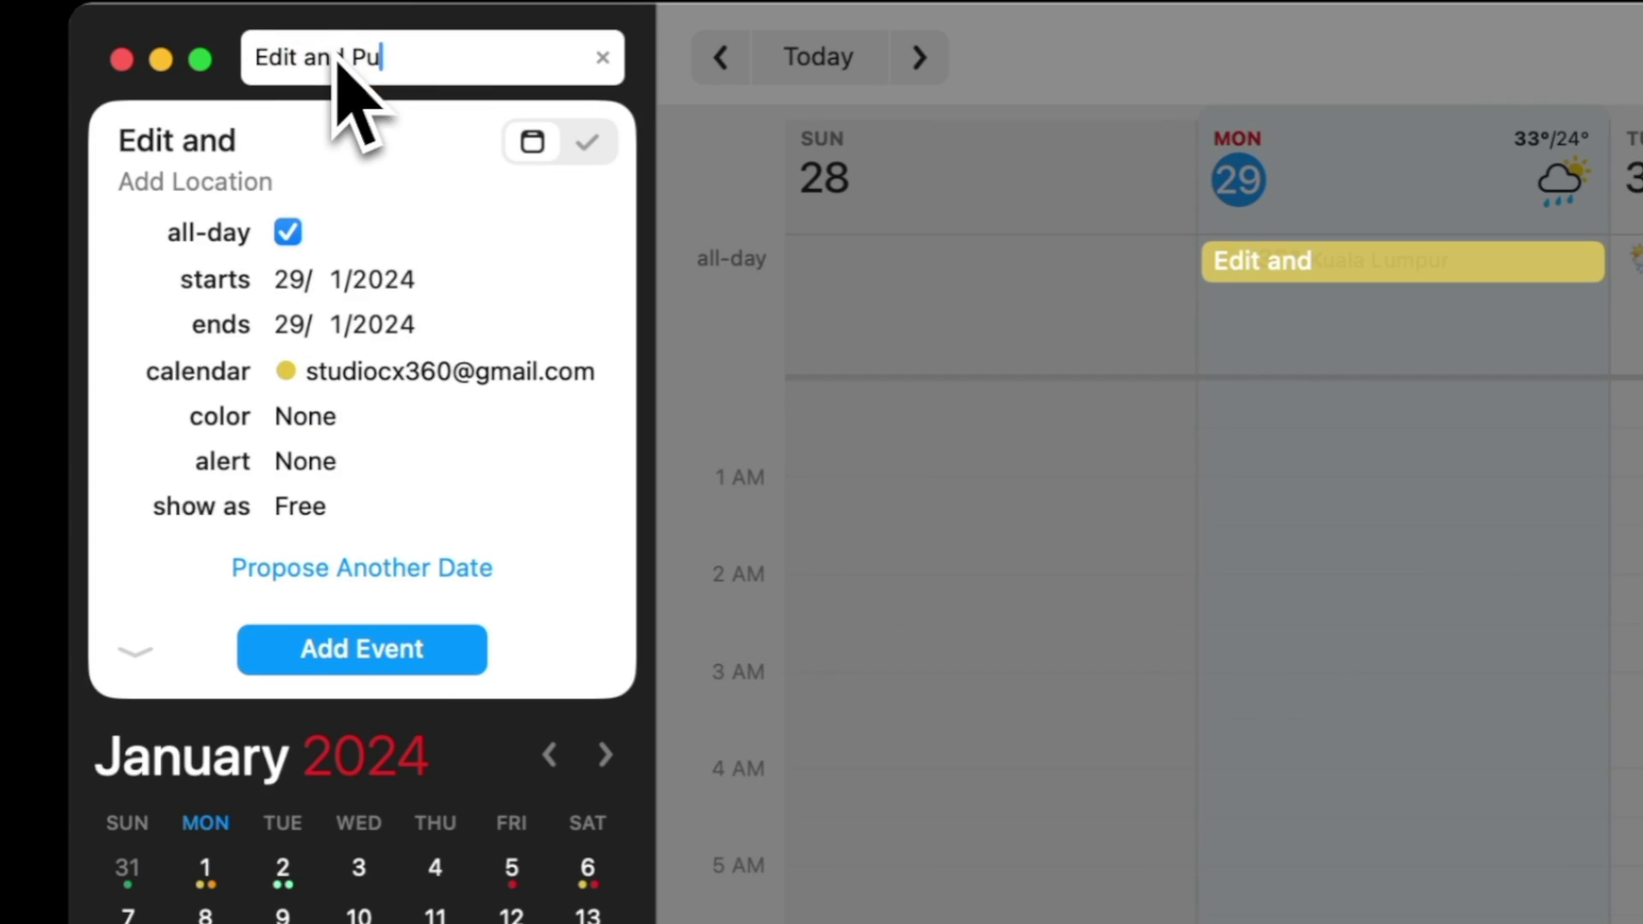
Add 'Edit and Publish Video by 9pm' to Fantastical as an event rather than a task.
text( Publish Video )
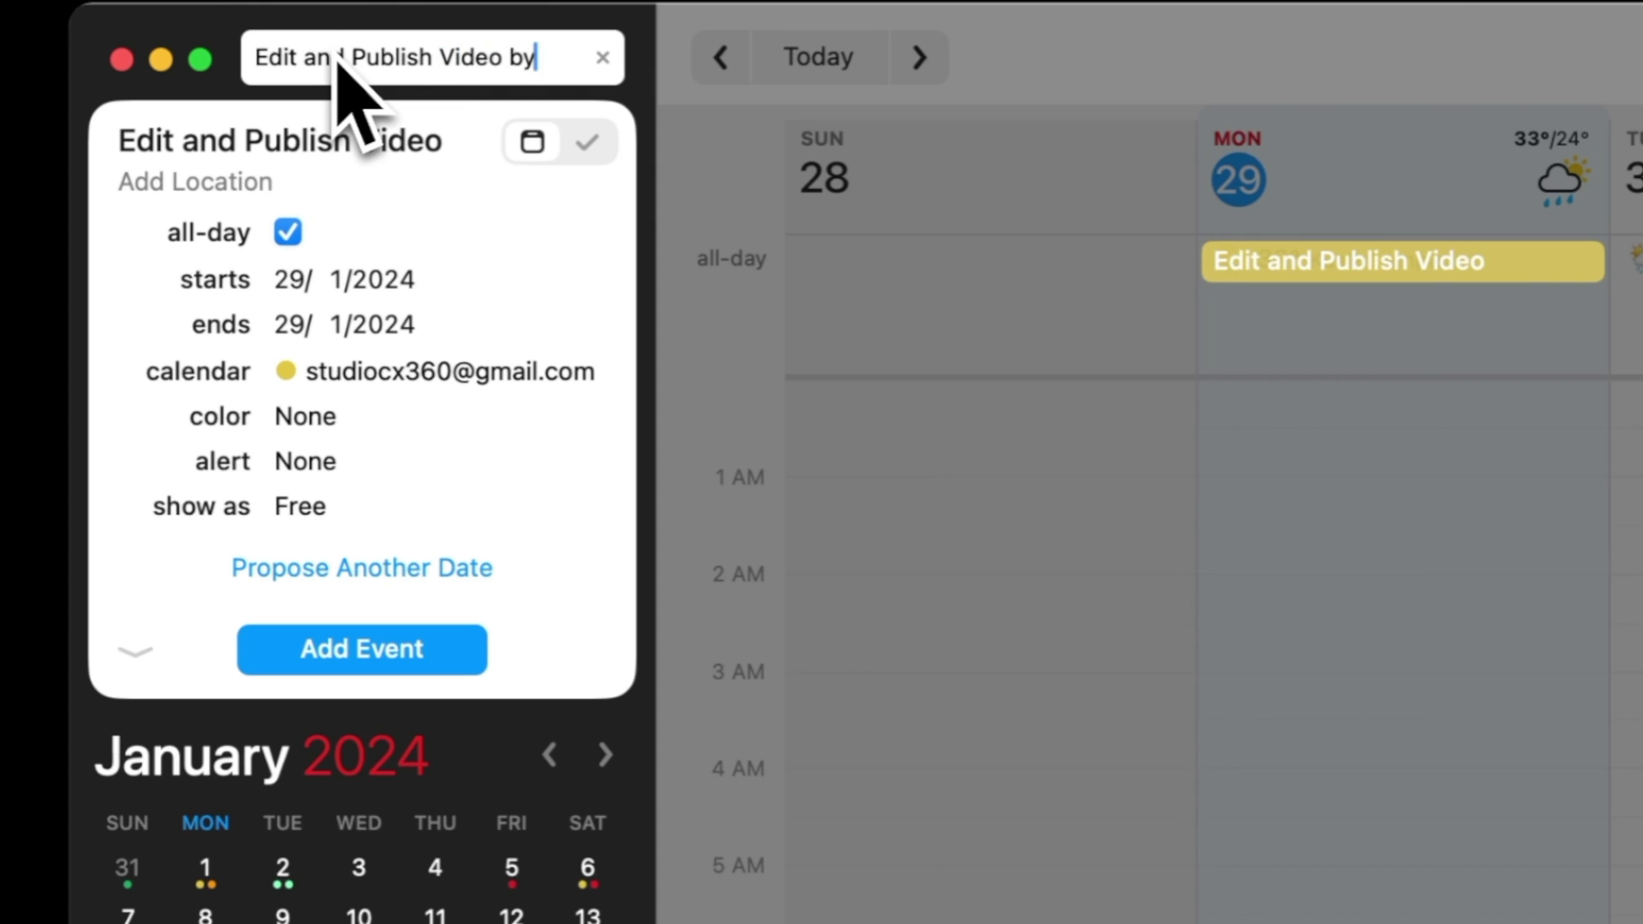
text(by 9p)
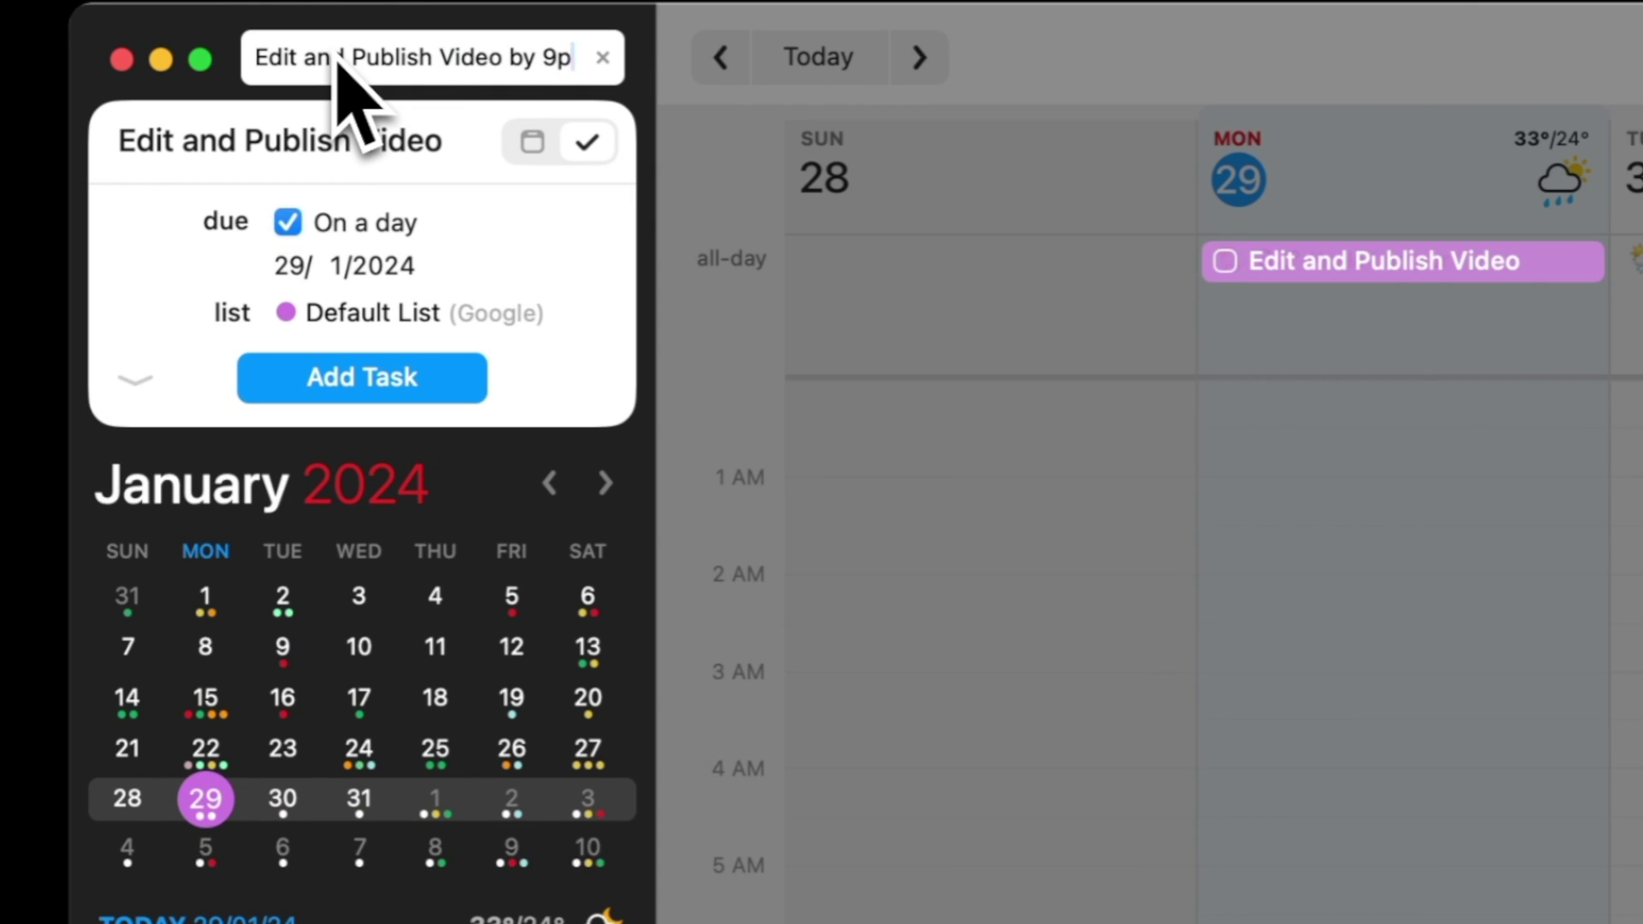
text(m Today)
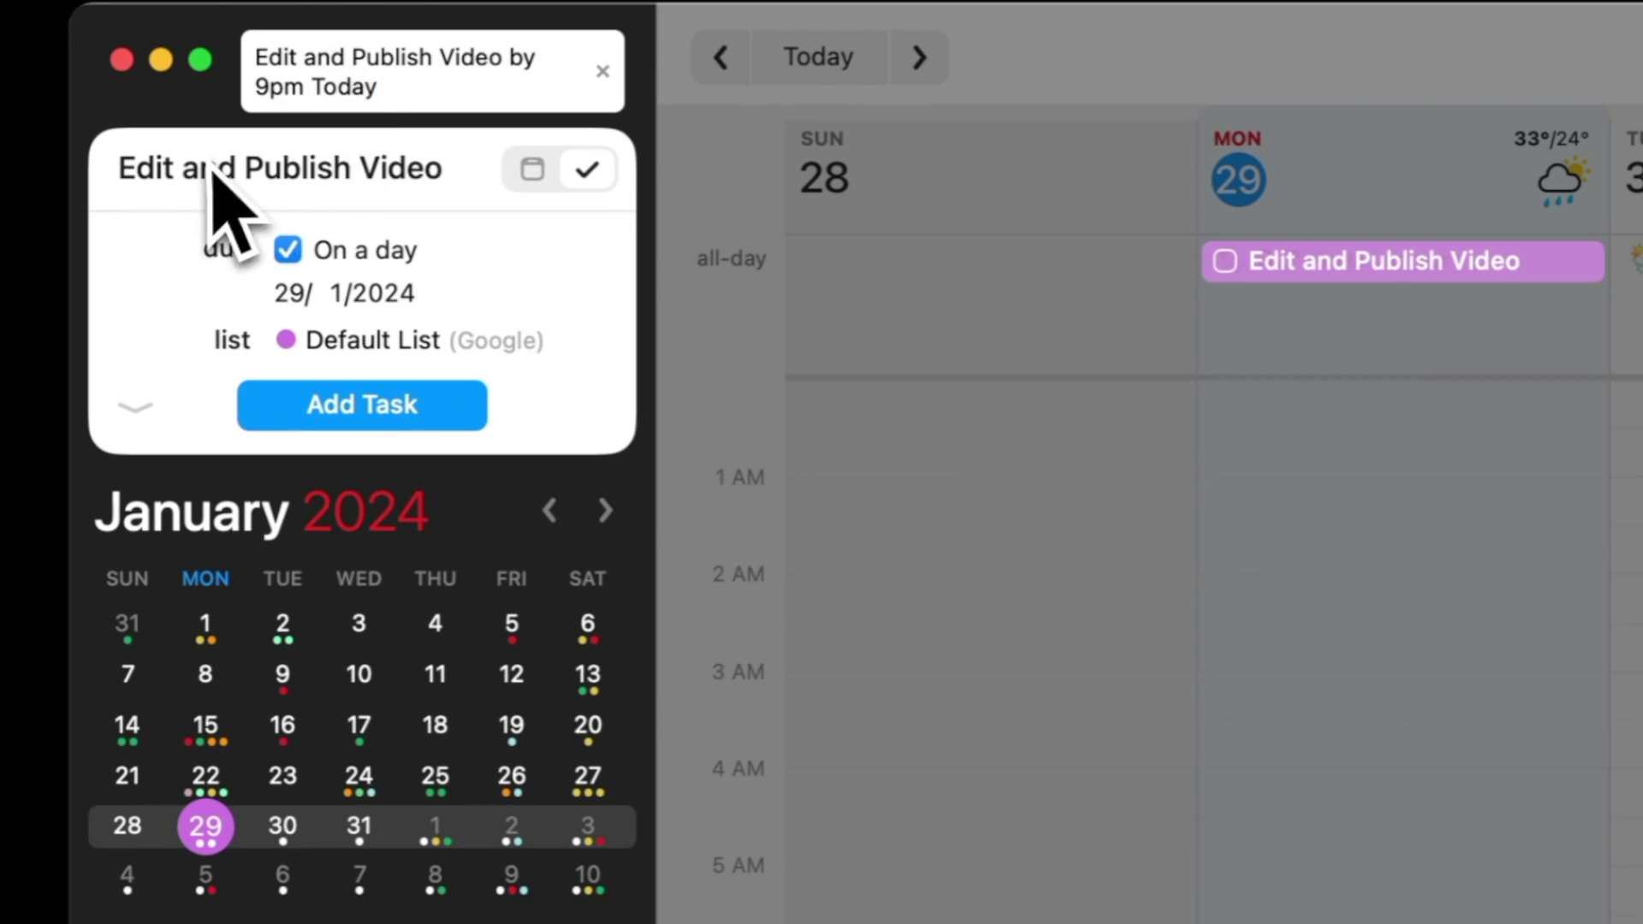
click(529, 178)
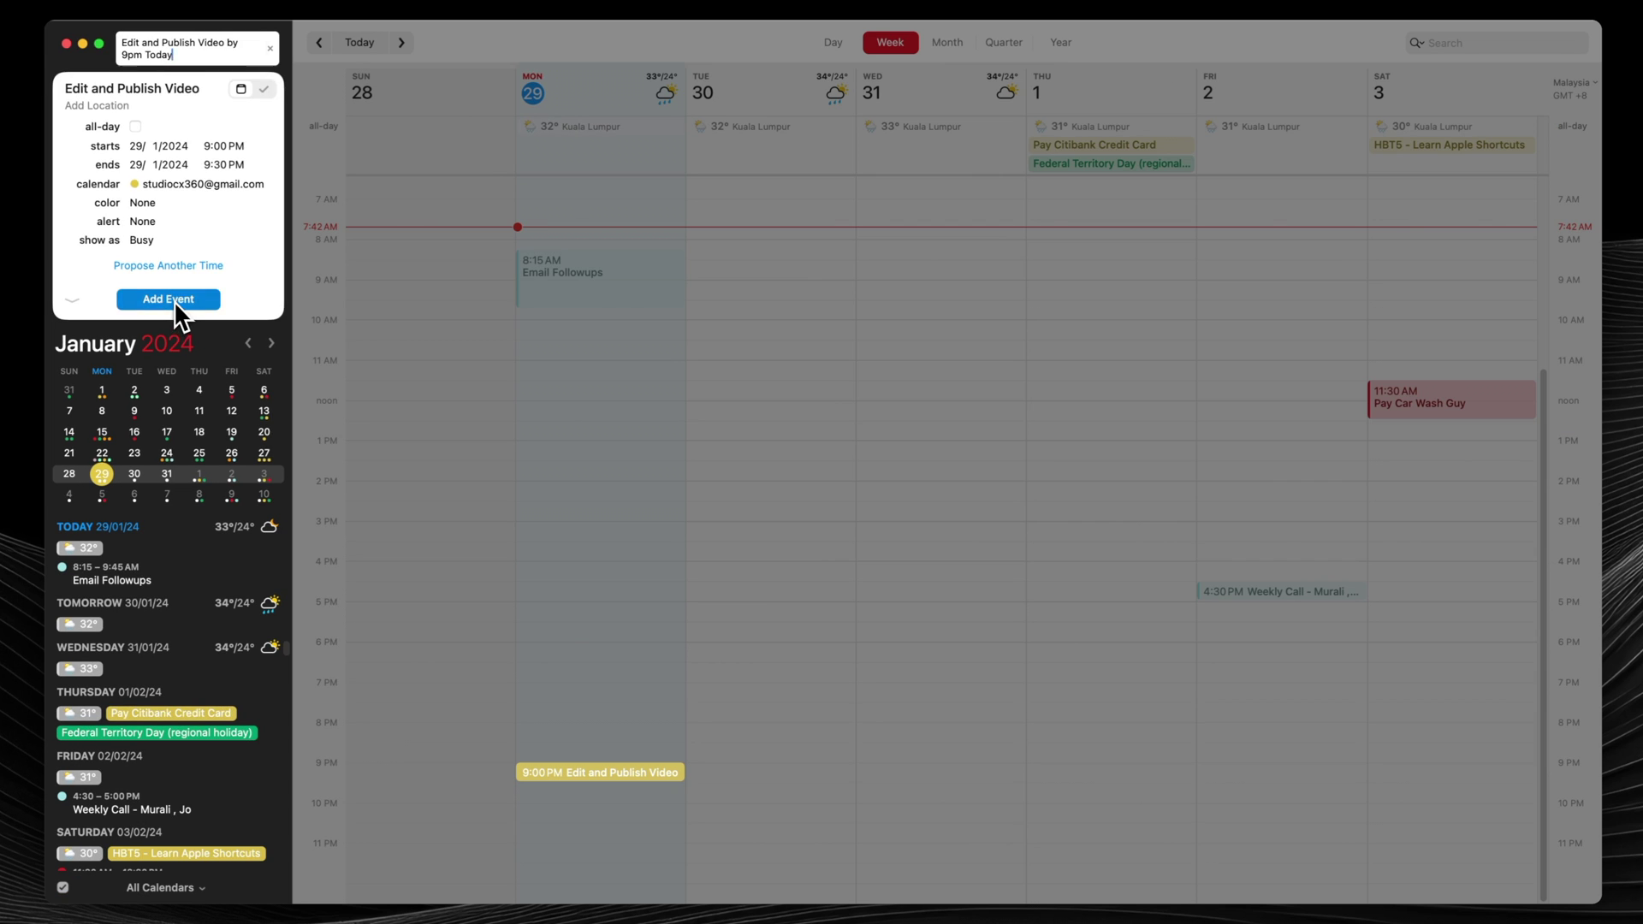
click(383, 676)
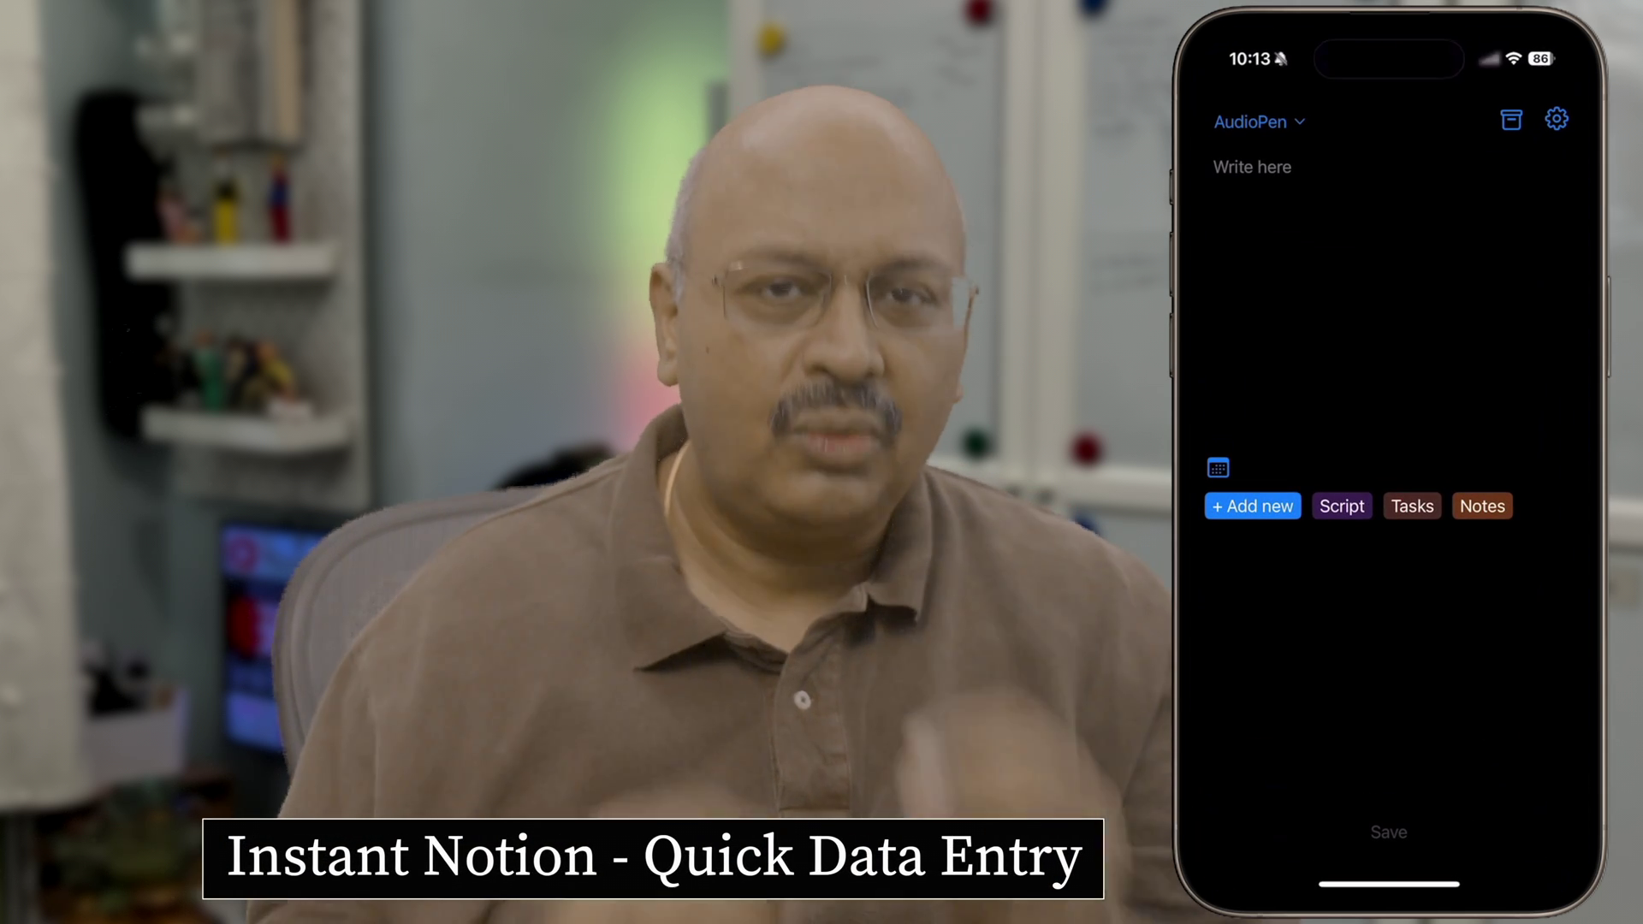
Tap AudioPen's Write here field to start a blank note.
click(1213, 168)
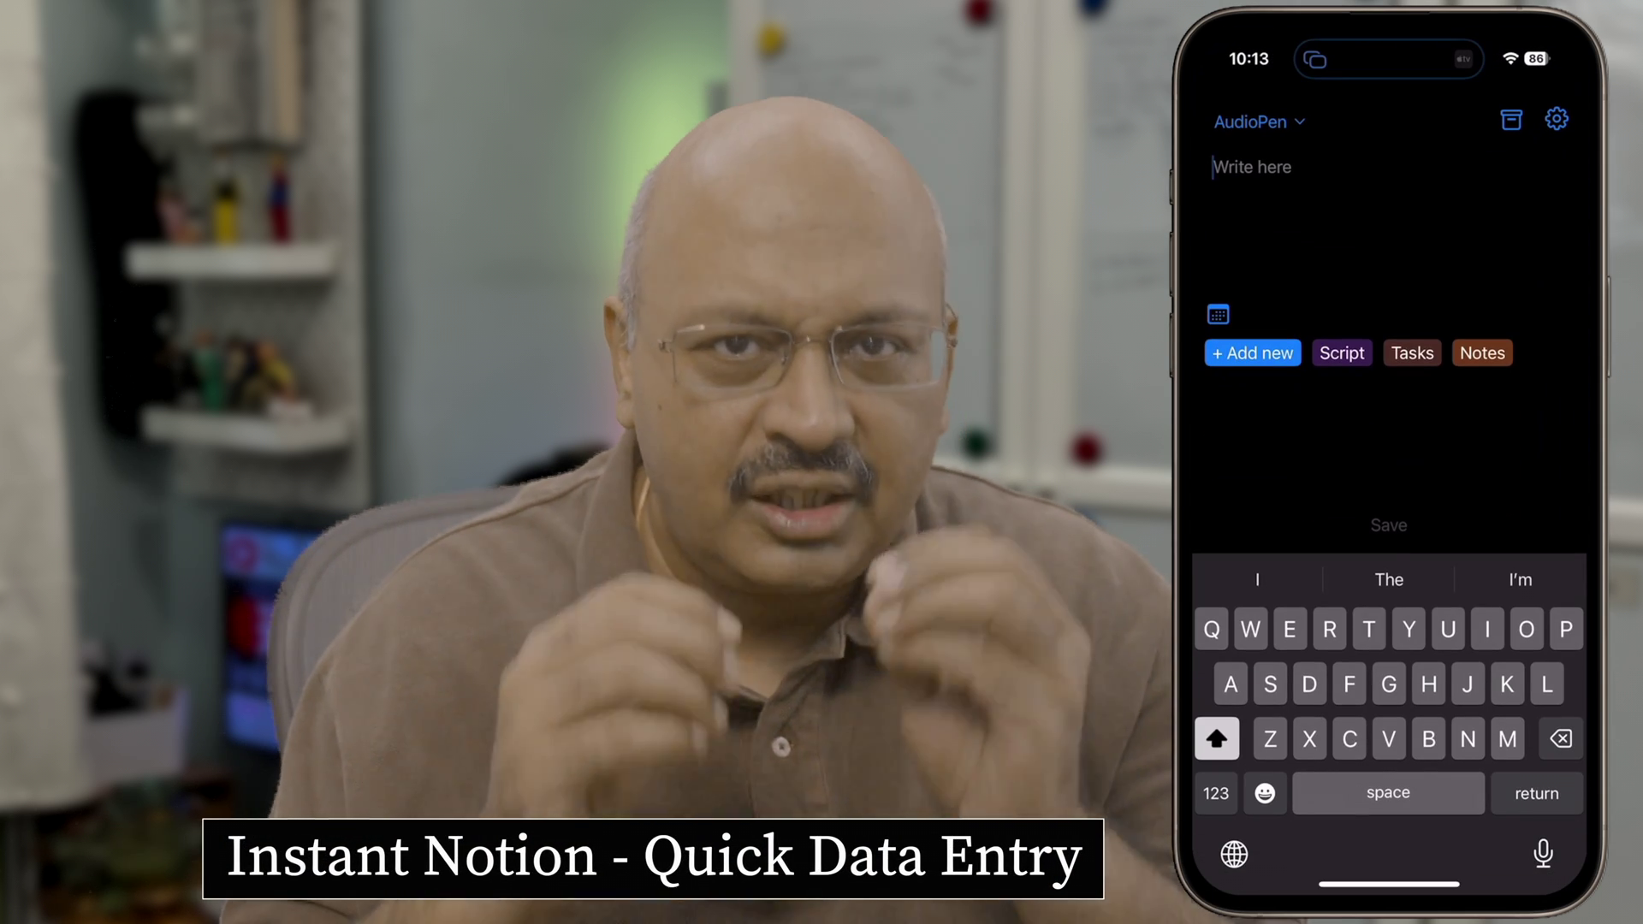